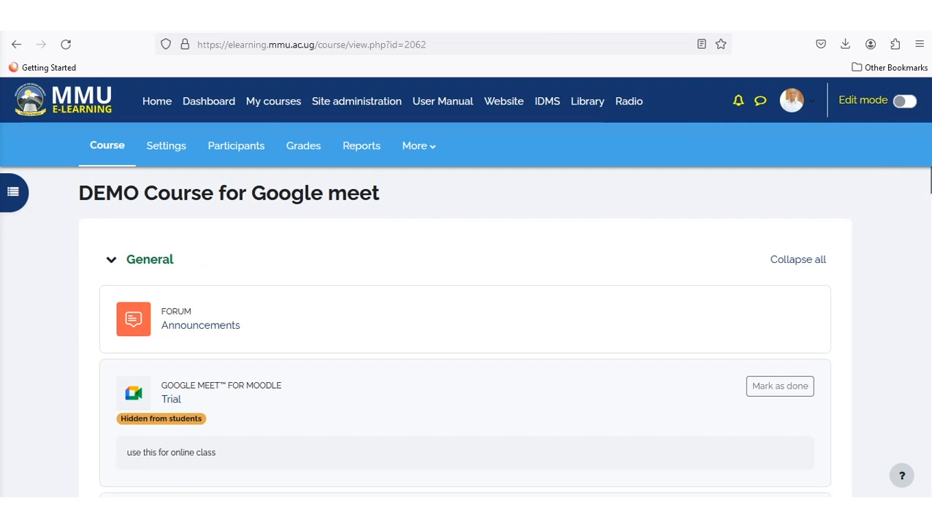
- Turn on edit mode for the DEMO Course for Google meet
scroll(464, 336, "down", 3)
scroll(464, 336, "up", 3)
left_click(904, 101)
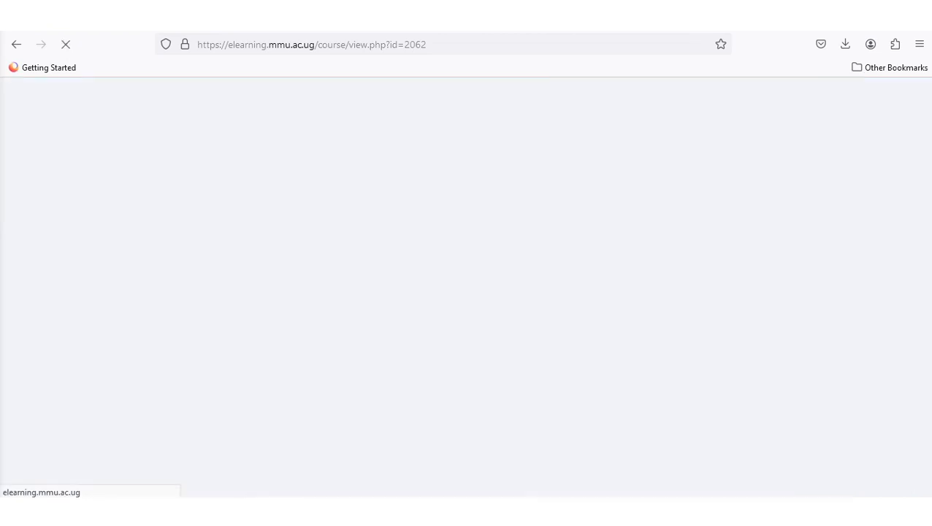
- Add a new Quiz activity at the end of the course's General section
scroll(464, 329, "down", 10)
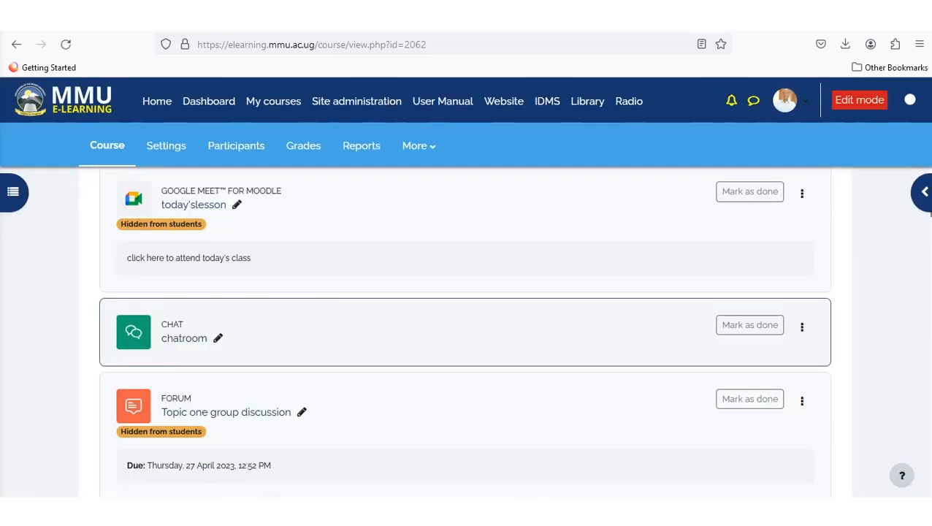
scroll(464, 321, "down", 2)
scroll(465, 321, "up", 1)
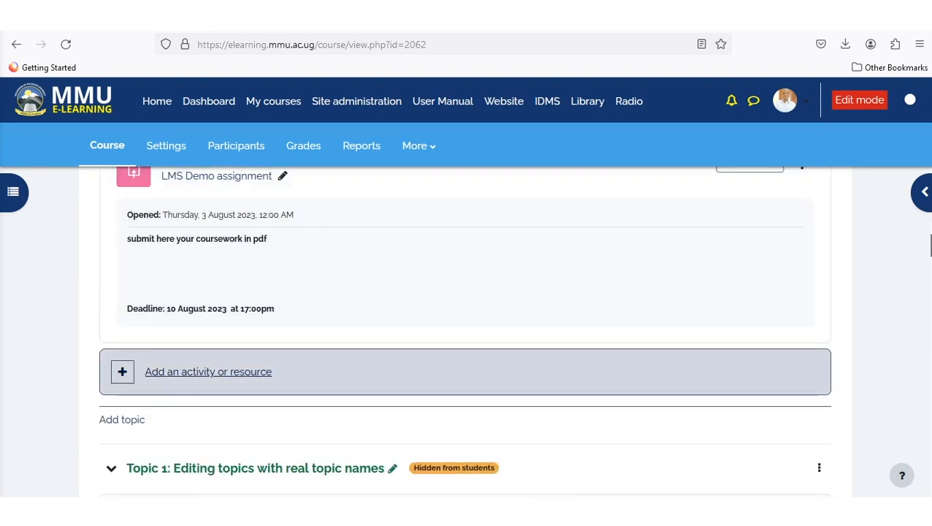
left_click(208, 371)
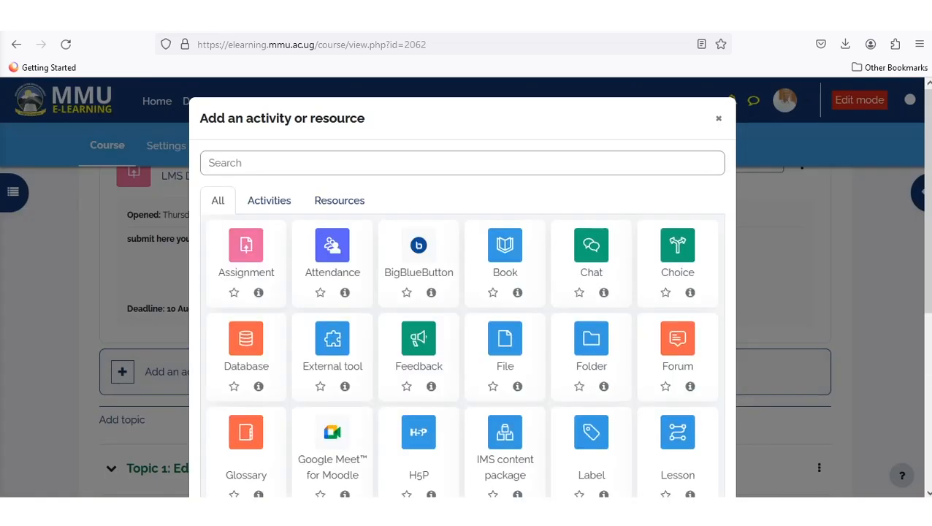
scroll(463, 292, "down", 5)
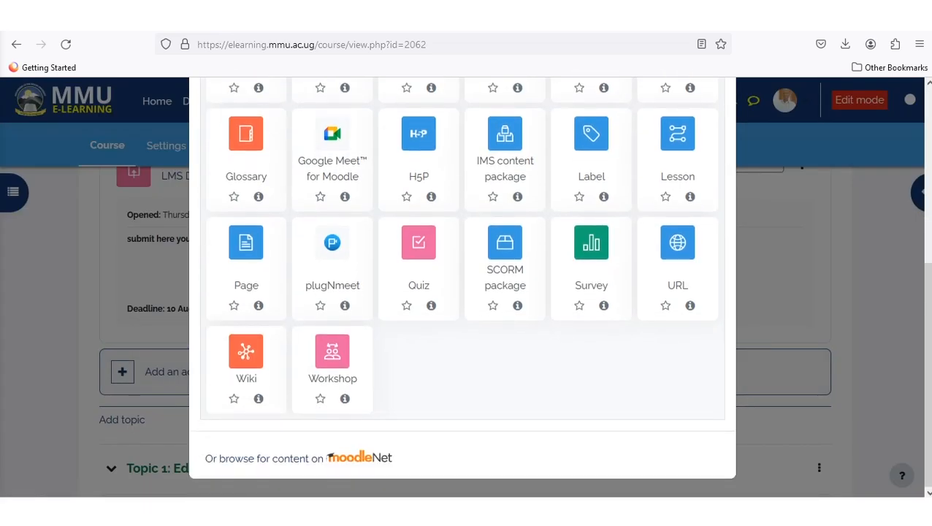
left_click(419, 244)
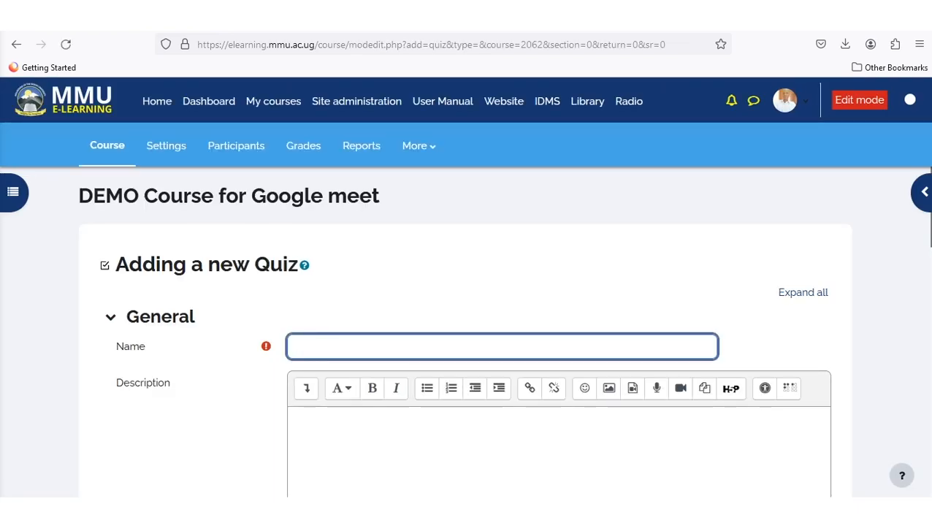
- Name the new quiz "Test 1"
type("Qui")
key("BackSpace")
key("BackSpace")
key("BackSpace")
type("Te")
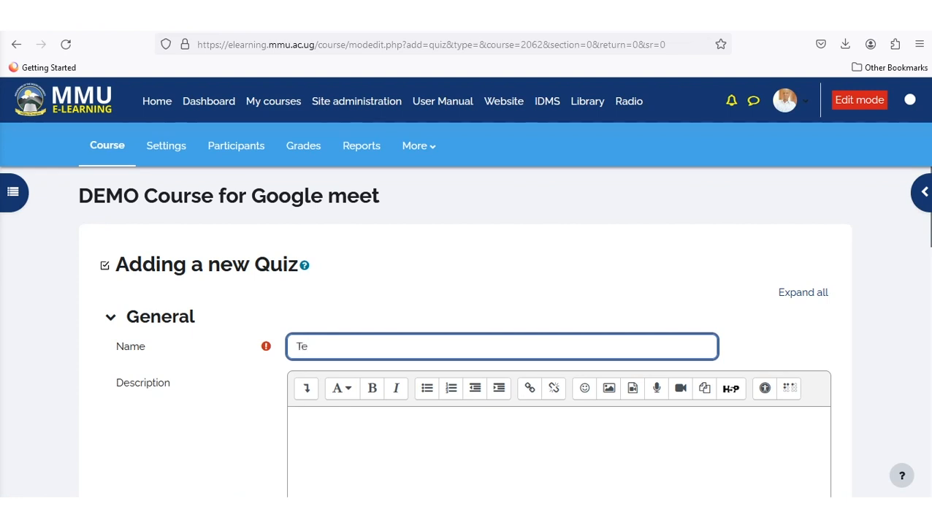
type("st 1")
- Enter "Instruction" as the quiz description and format it in bold
scroll(465, 330, "down", 2)
left_click(465, 328)
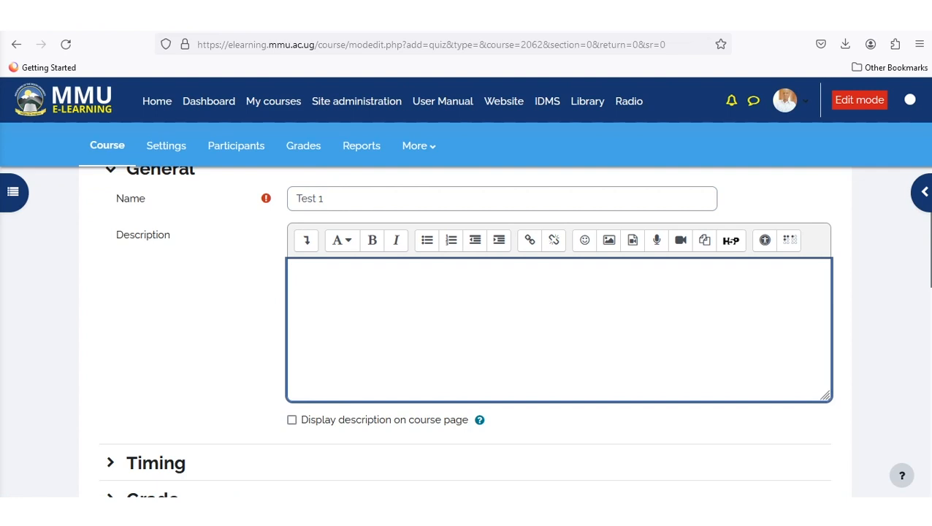
type("Instruction")
key("shift+Left")
key("shift+Left")
key("shift+Left")
key("shift+Left")
key("shift+Left")
key("shift+Left")
key("shift+Left")
key("shift+Left")
key("shift+Left")
key("shift+Left")
key("shift+Left")
key("ctrl+b")
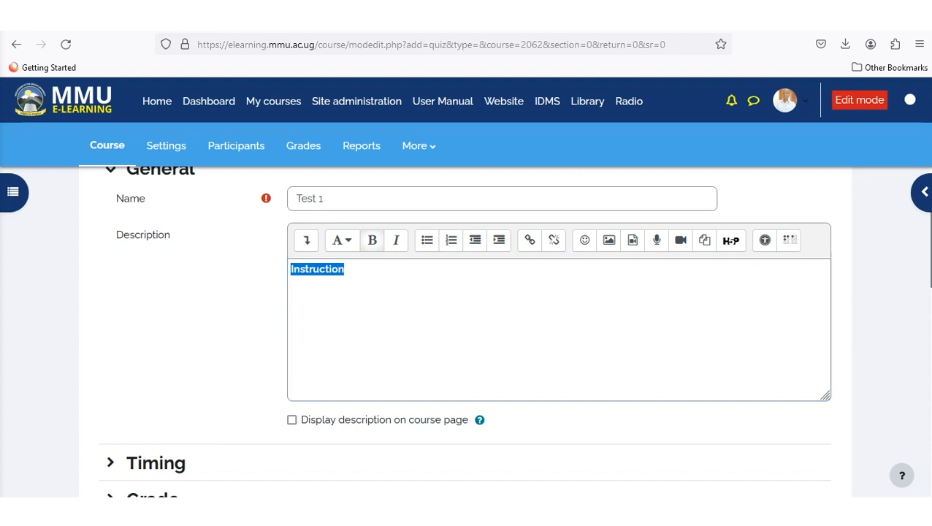
- Expand the Timing settings and enable both the quiz opening and closing dates
scroll(467, 328, "down", 3)
scroll(468, 329, "up", 2)
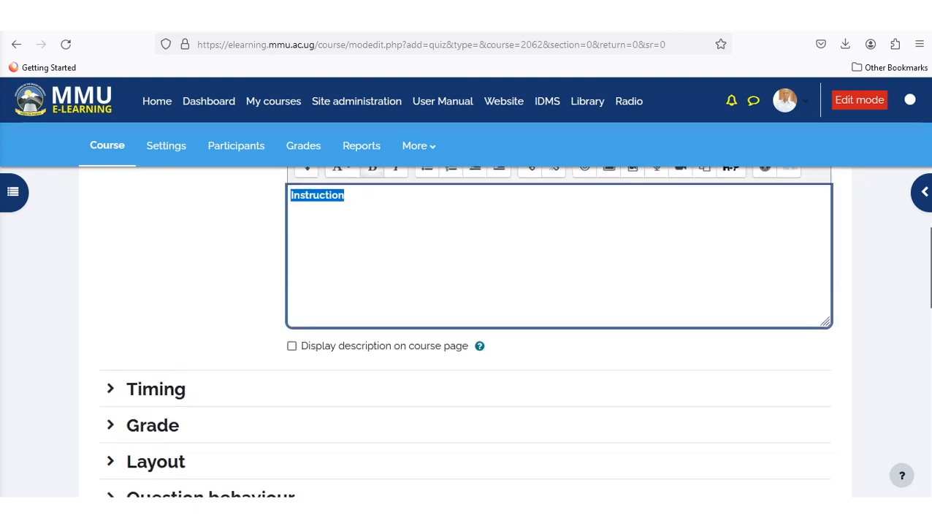
left_click(110, 389)
scroll(111, 388, "down", 2)
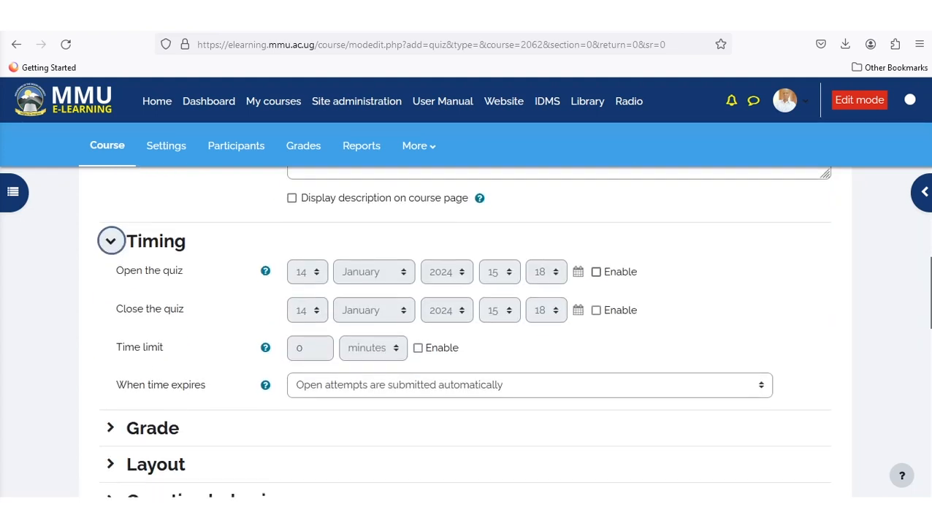
left_click(595, 272)
left_click(596, 310)
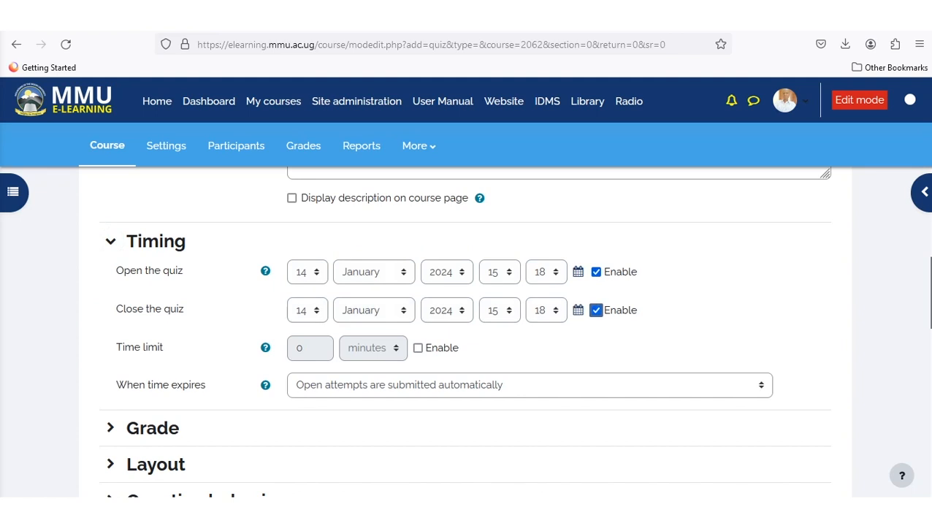
- Set the quiz to open on 20 January 2024 at 10:00
left_click(307, 272)
scroll(303, 365, "down", 3)
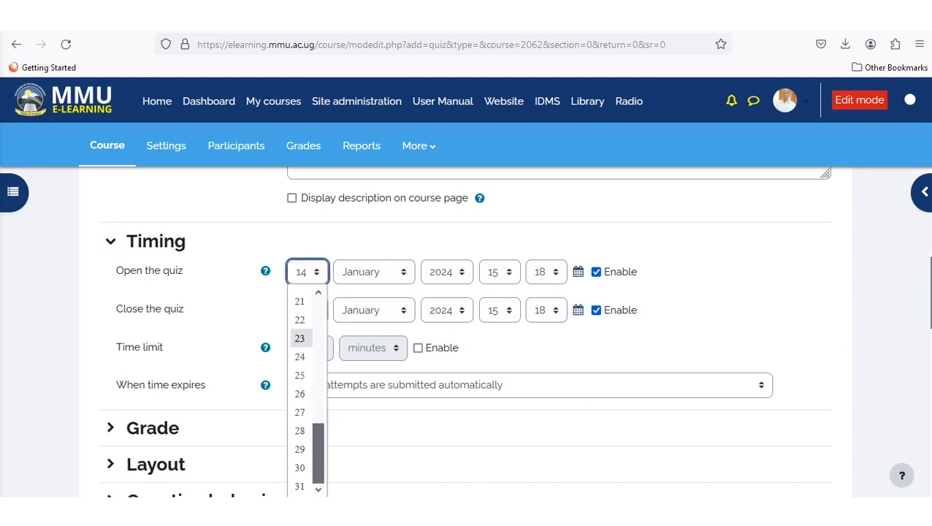
scroll(307, 387, "up", 3)
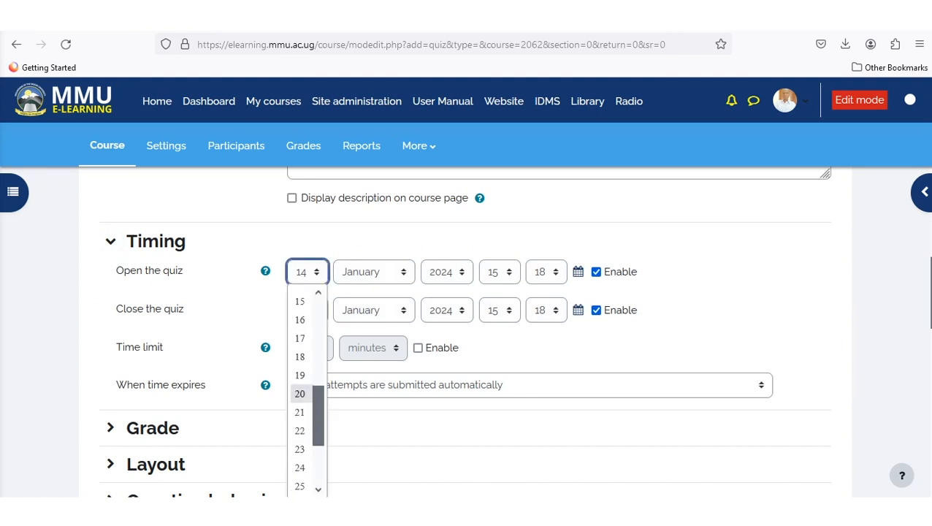
left_click(300, 392)
left_click(499, 272)
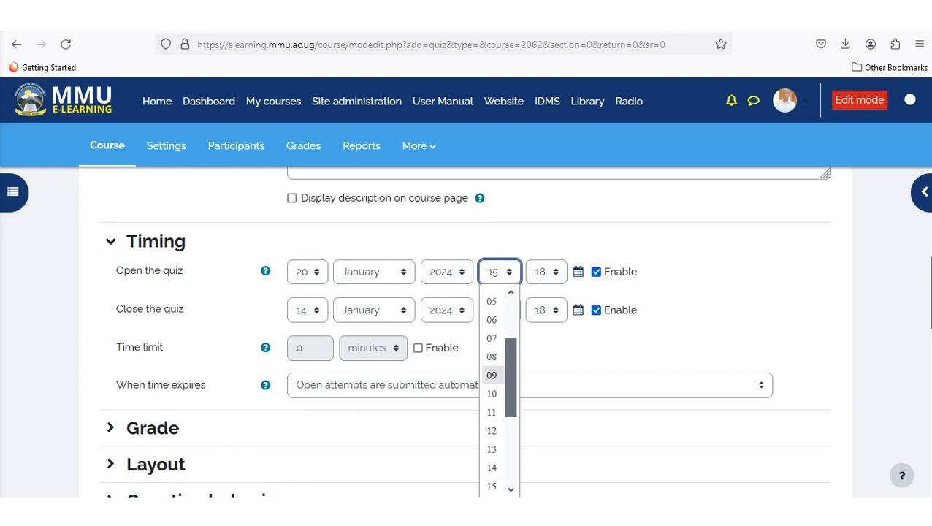
left_click(492, 391)
left_click(546, 271)
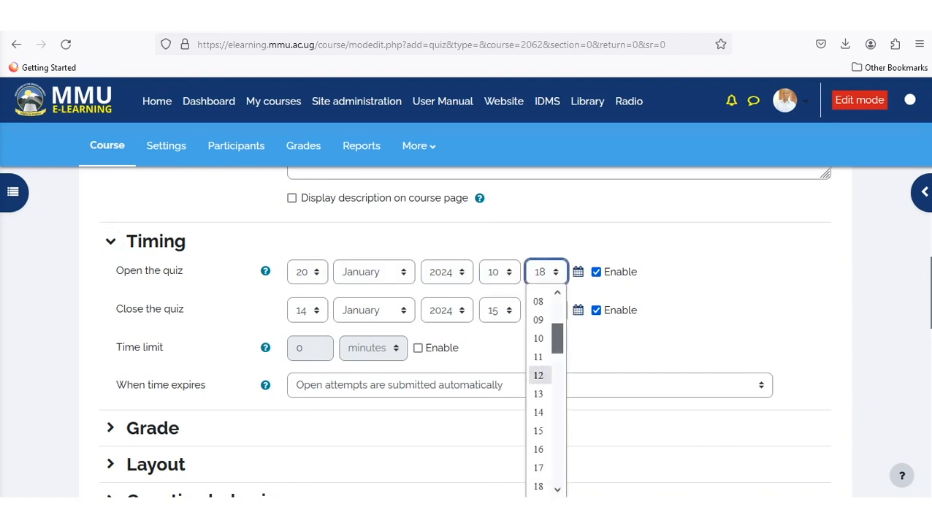
scroll(539, 300, "up", 3)
left_click(538, 297)
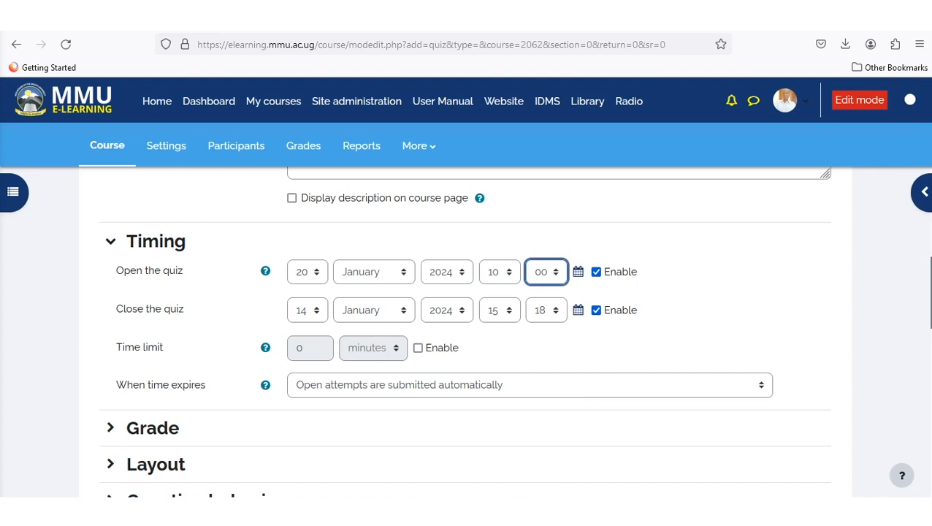
- Set the quiz to close on 20 January 2024 at 11:00
left_click(306, 309)
scroll(299, 264, "down", 3)
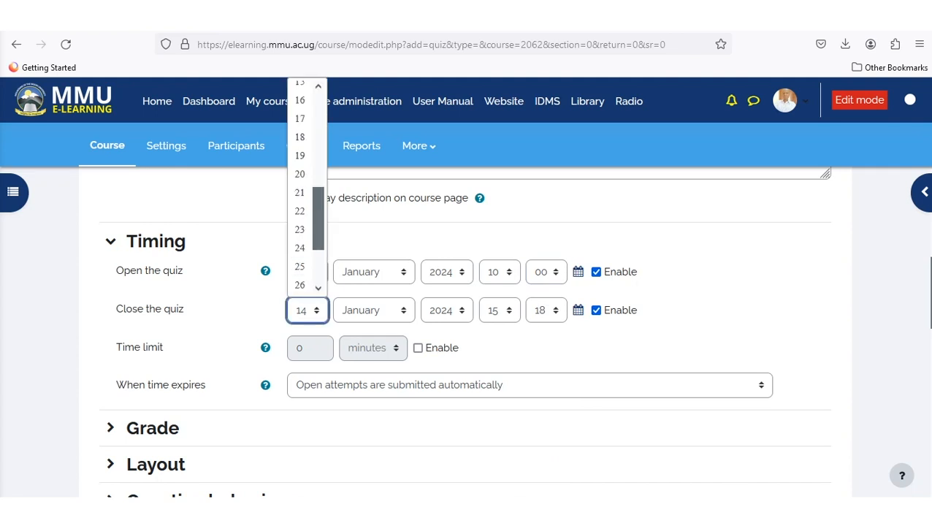
scroll(299, 228, "up", 3)
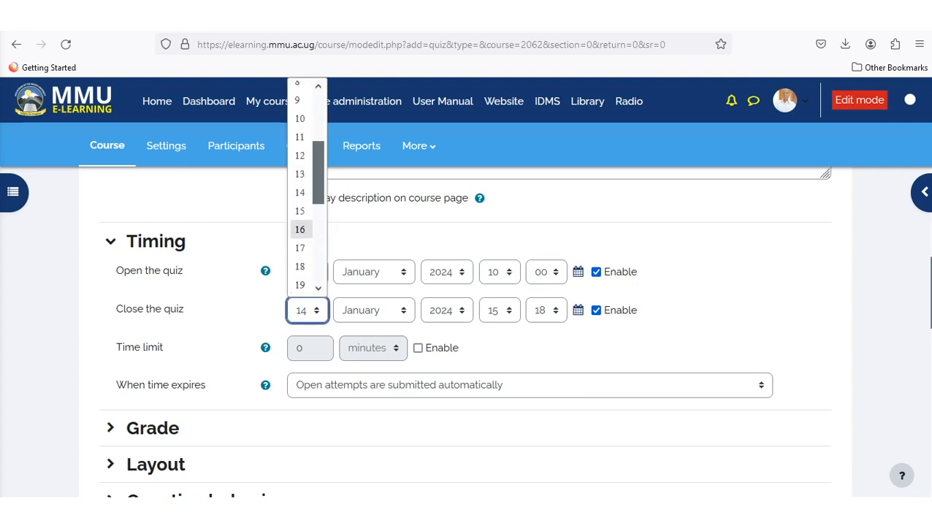
scroll(299, 228, "down", 2)
left_click(300, 192)
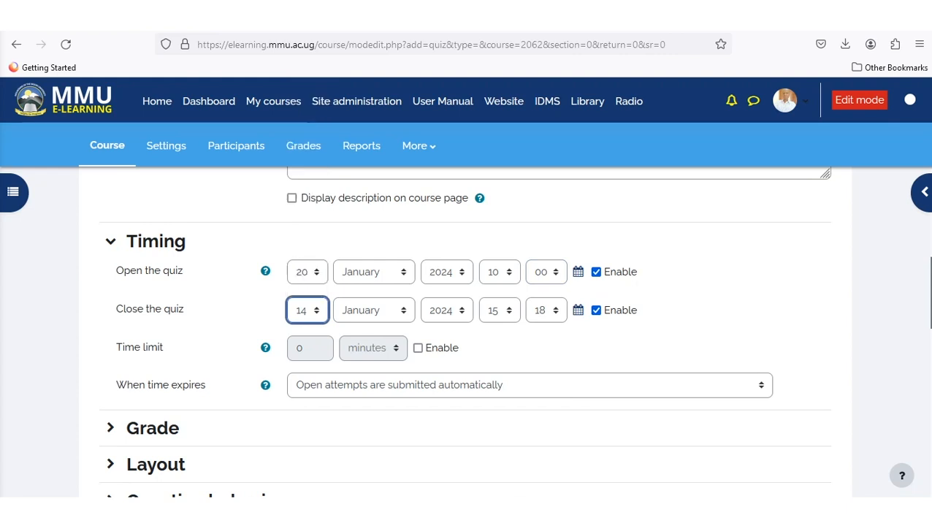
left_click(499, 309)
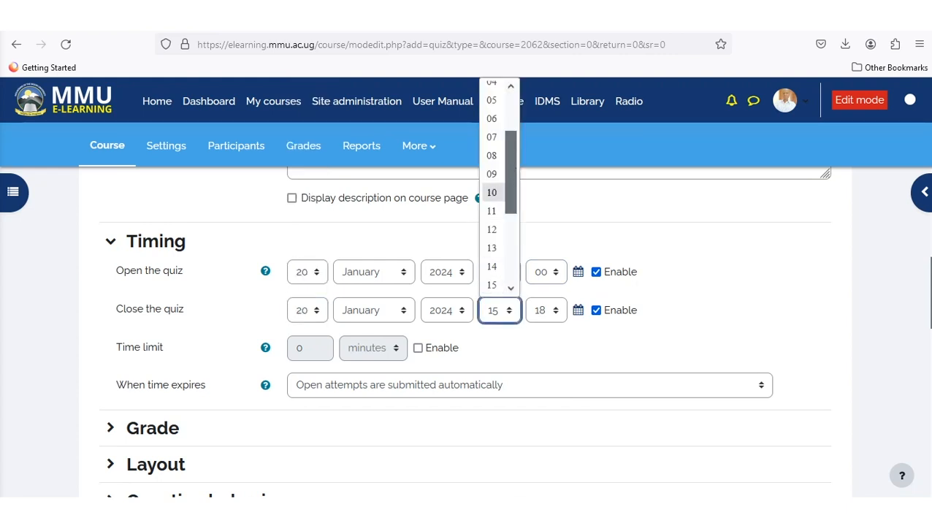
left_click(490, 210)
left_click(545, 309)
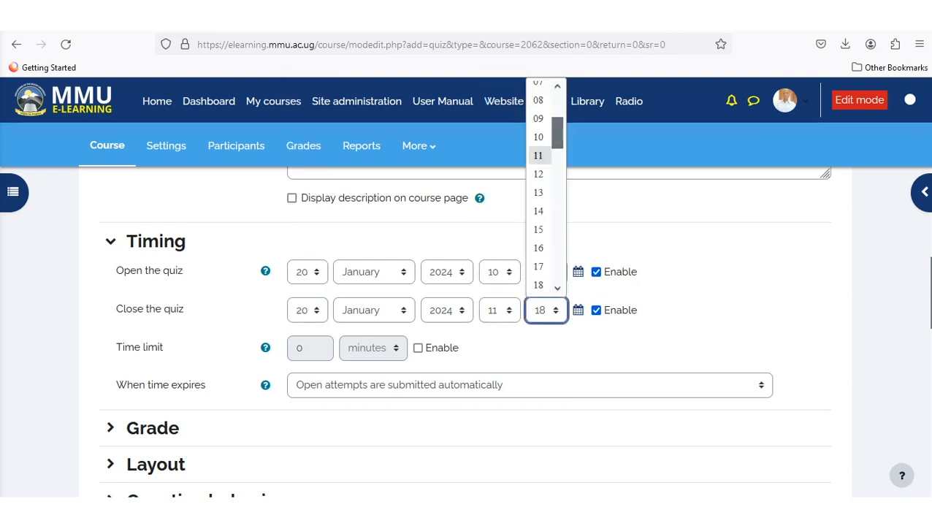
scroll(539, 154, "up", 3)
left_click(539, 91)
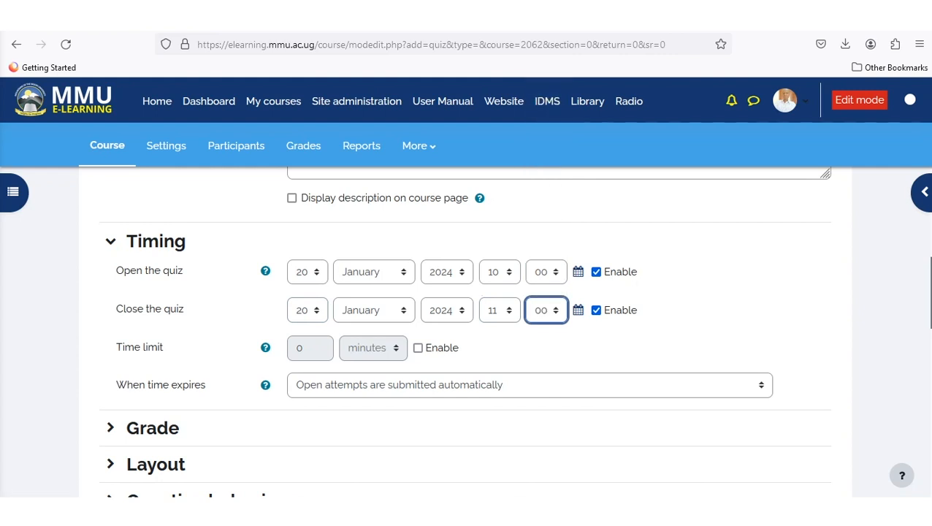
- Enable the quiz time limit and set it to 60 minutes
left_click(418, 348)
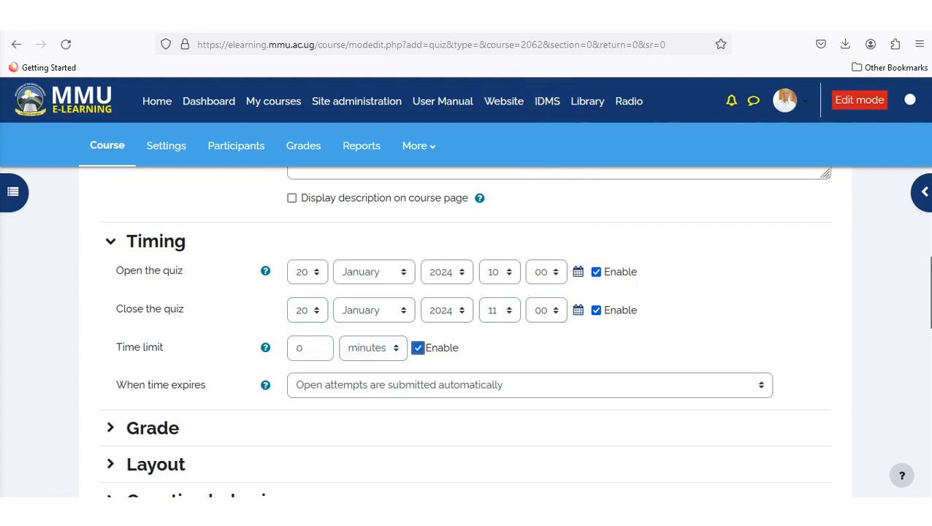
left_click(298, 347)
type("6")
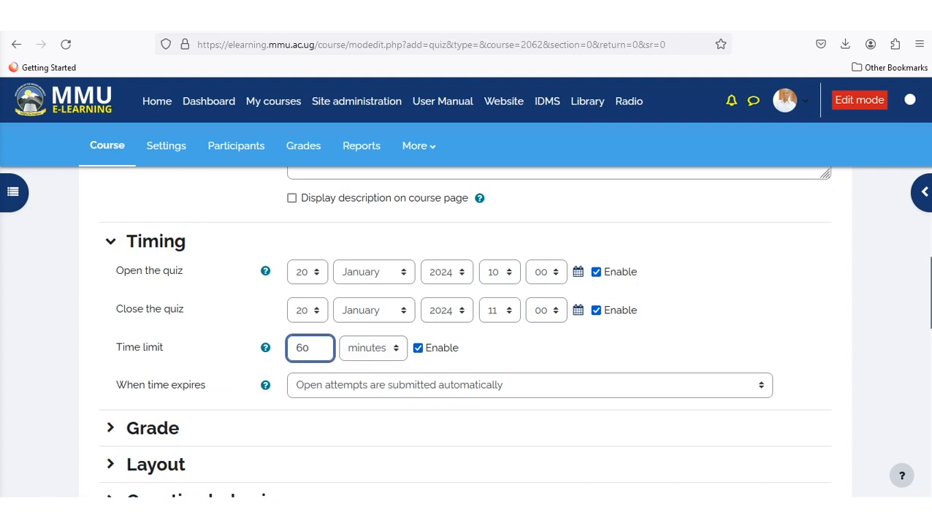
- Expand the Grade settings and limit the attempts allowed to 1
scroll(465, 330, "down", 3)
scroll(110, 352, "up", 1)
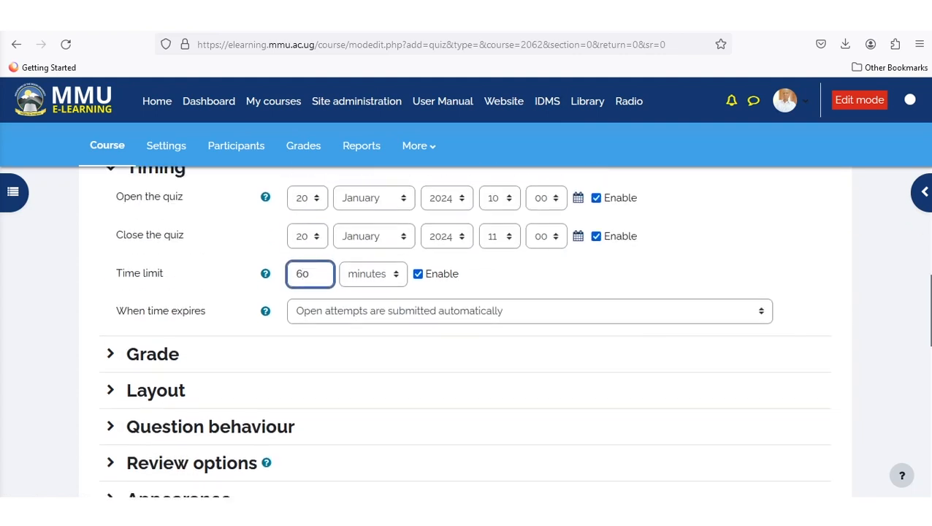
left_click(110, 354)
scroll(110, 354, "down", 1)
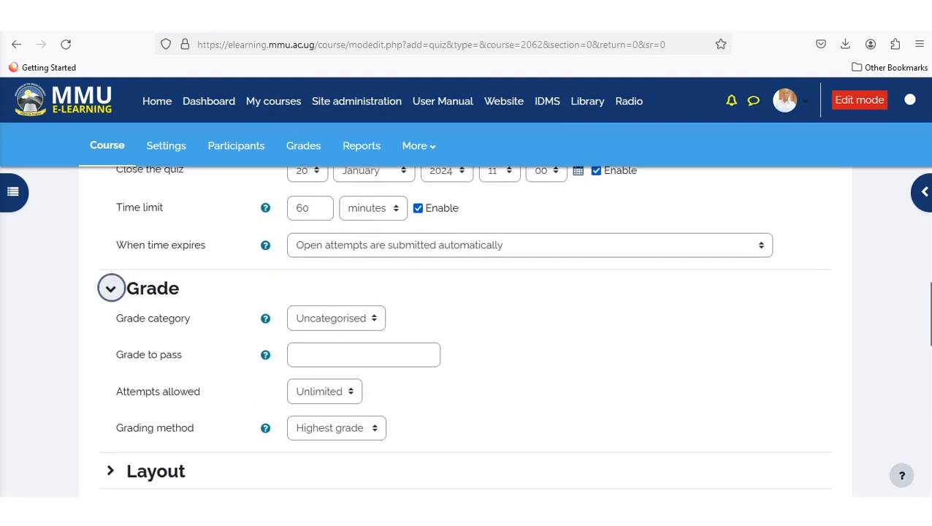
left_click(325, 391)
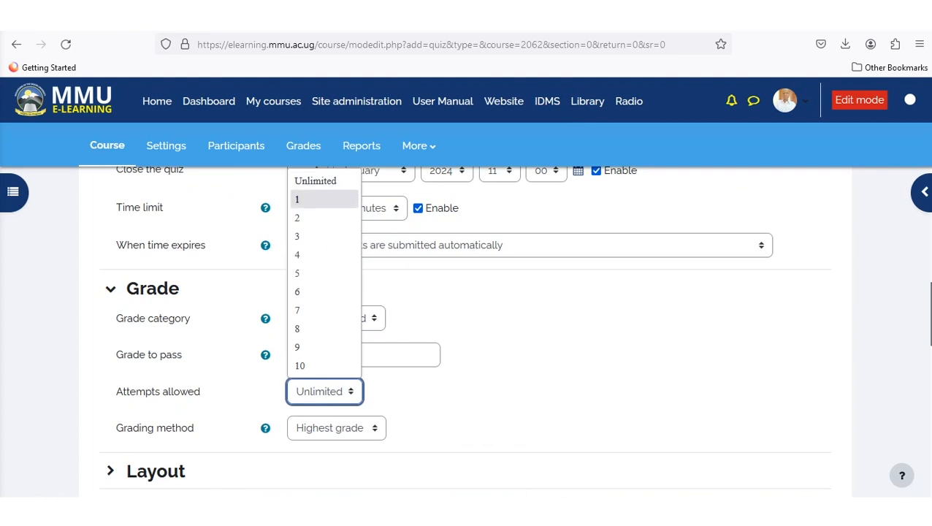
key("Return")
- Expand the Layout settings and have a new page start every 10 questions
scroll(464, 328, "down", 2)
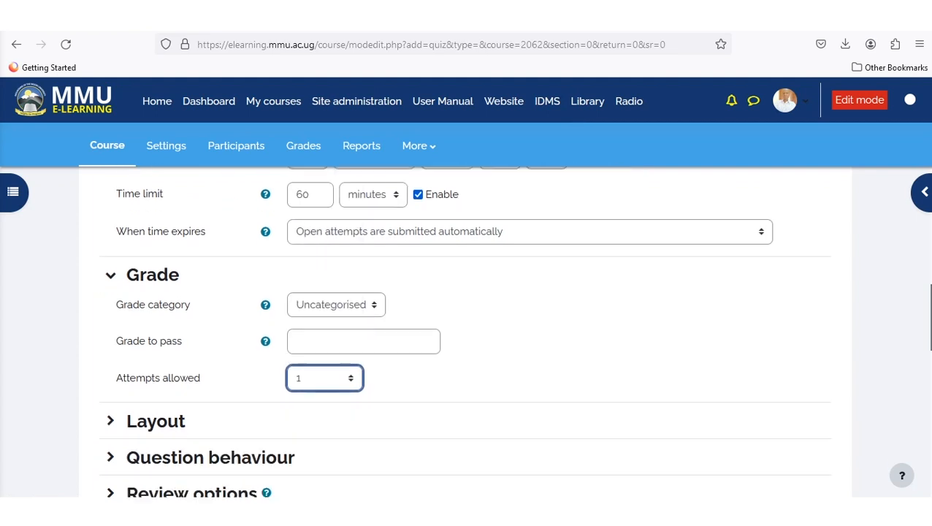
left_click(110, 359)
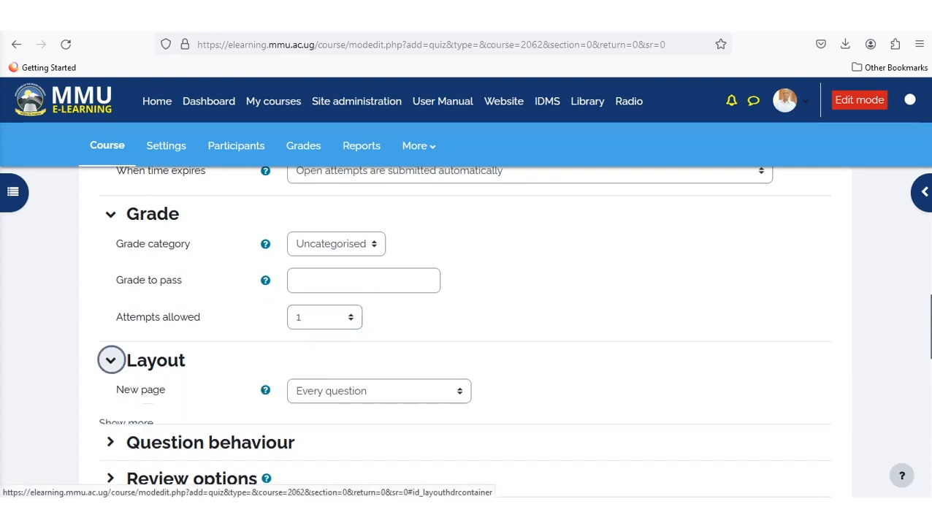
scroll(110, 359, "down", 2)
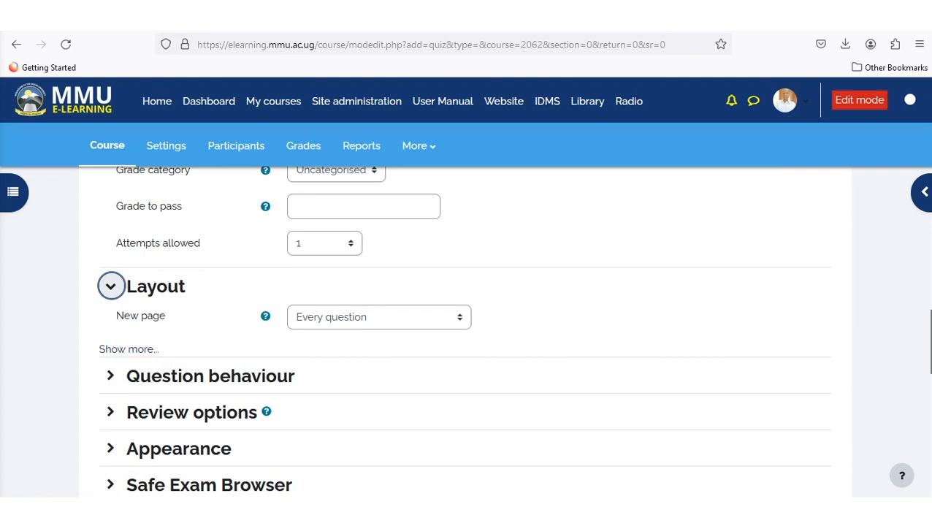
left_click(379, 317)
left_click(351, 255)
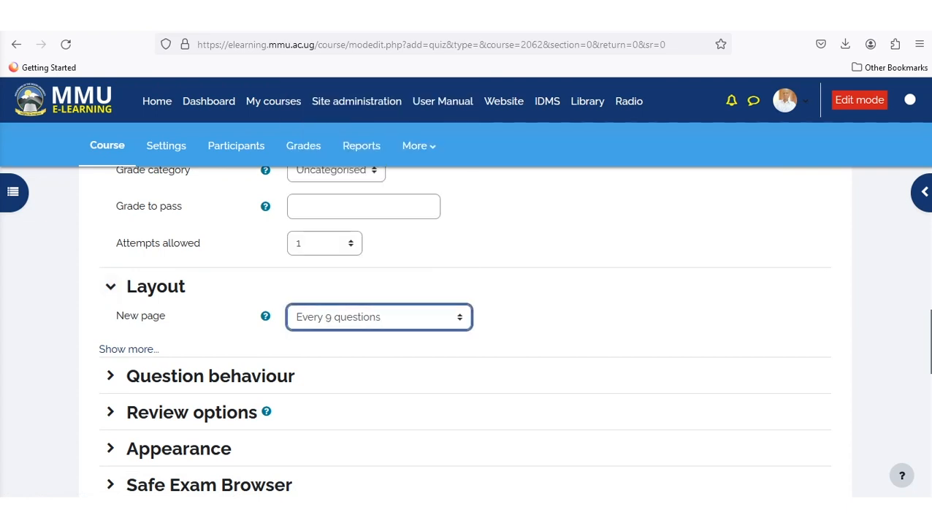
left_click(379, 317)
left_click(351, 272)
- Expand the Question behaviour settings and review the shuffling and question feedback options
scroll(111, 307, "down", 2)
left_click(110, 302)
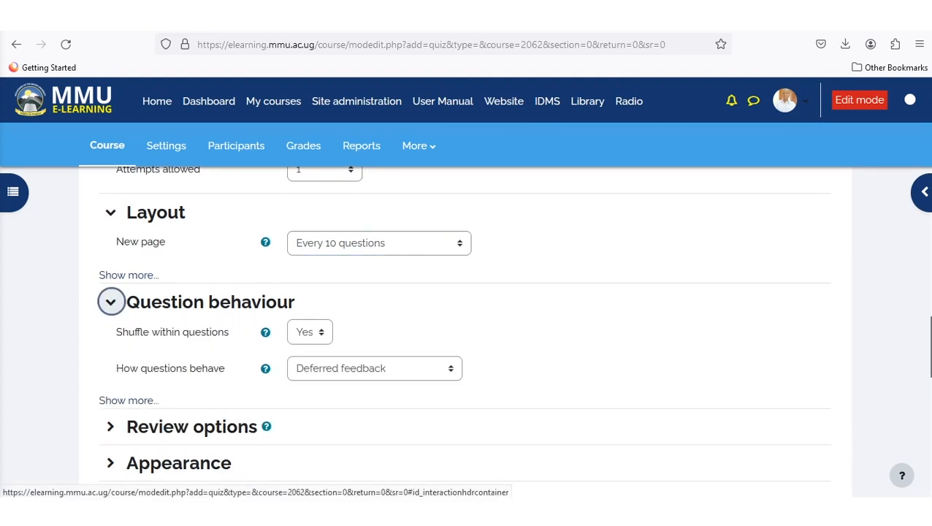
scroll(111, 301, "down", 2)
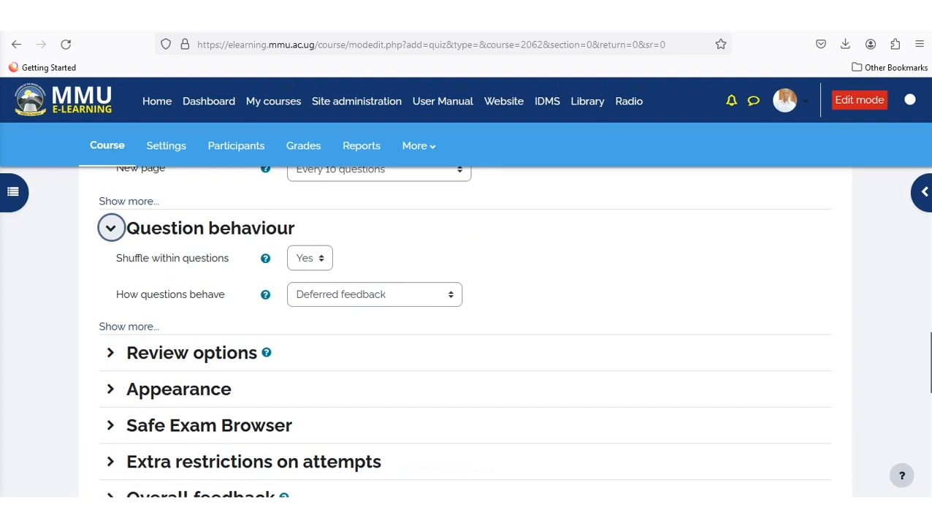
scroll(464, 330, "down", 2)
scroll(111, 352, "up", 2)
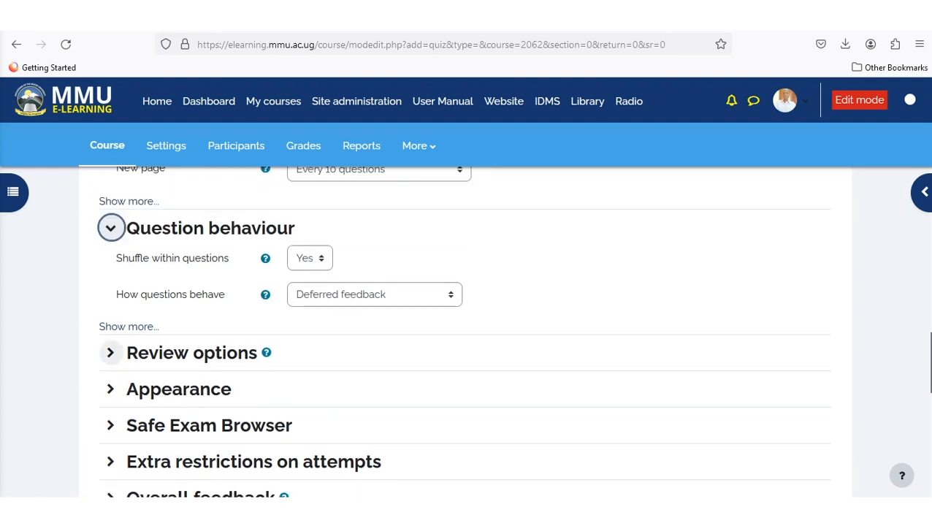
- Expand the Review options and turn off The attempt and Overall feedback for Immediately after the attempt
left_click(111, 352)
scroll(464, 331, "down", 3)
scroll(464, 331, "up", 2)
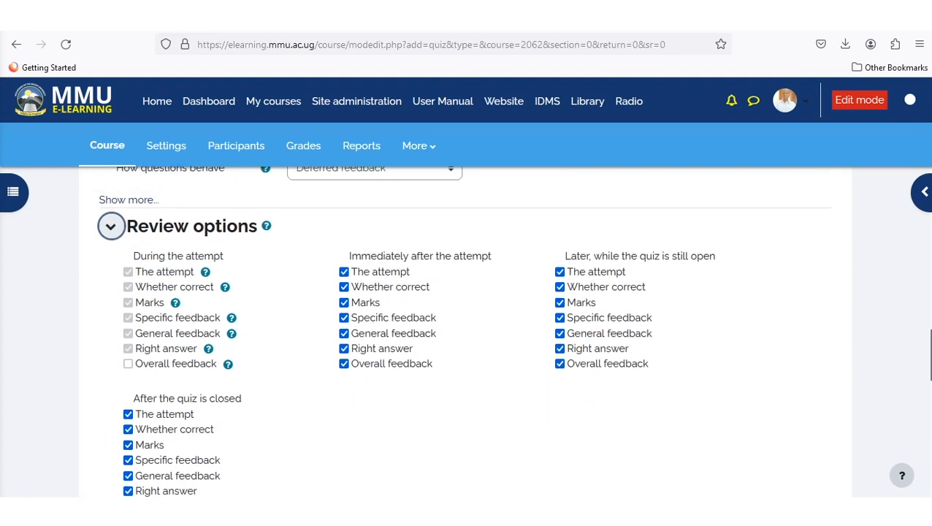
scroll(465, 331, "down", 2)
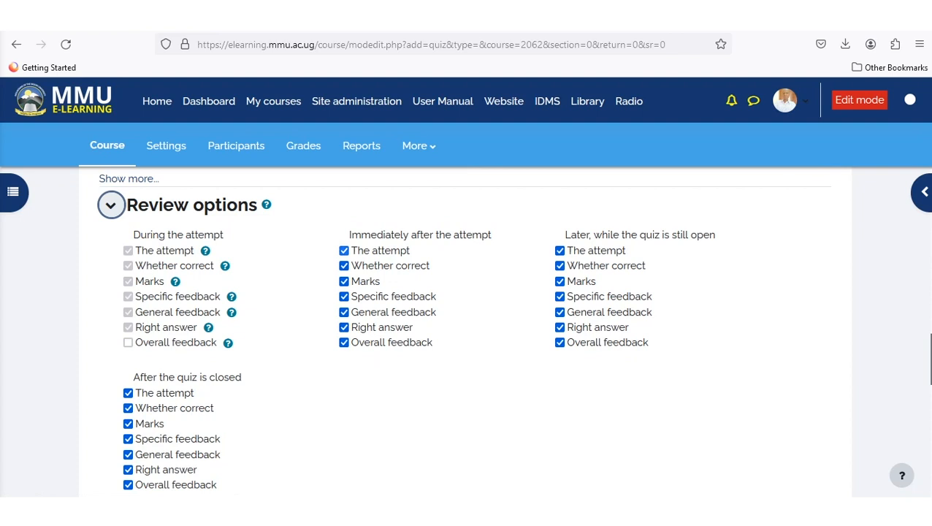
left_click(344, 251)
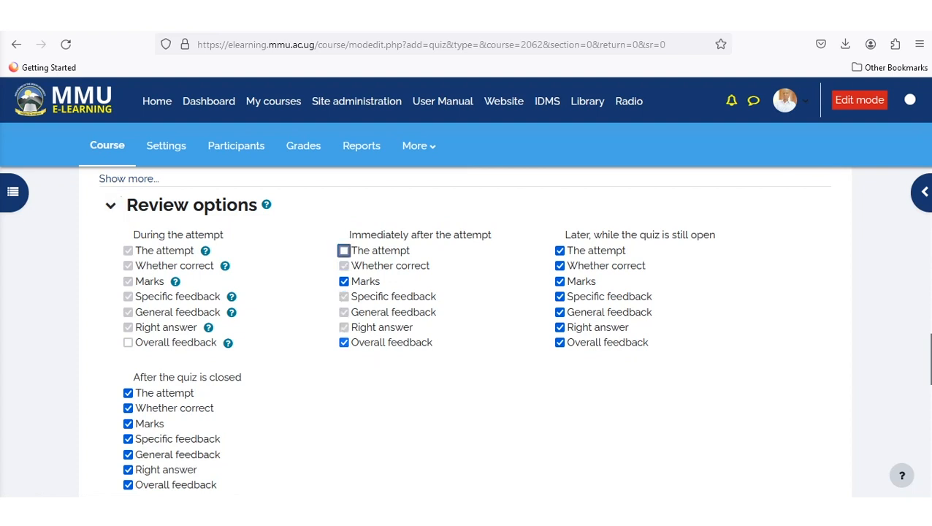
left_click(344, 343)
- Turn off The attempt and Overall feedback for both Later, while the quiz is still open, and After the quiz is closed
left_click(559, 250)
left_click(559, 342)
scroll(559, 342, "down", 2)
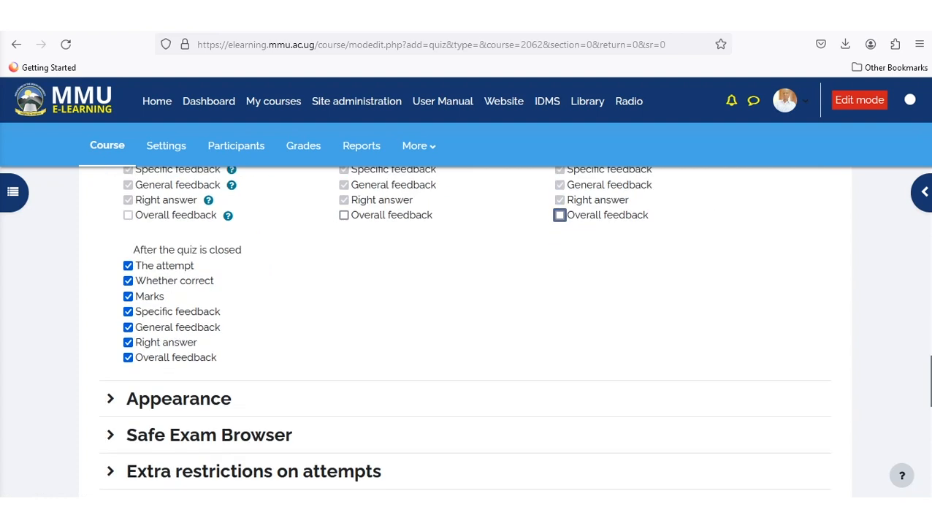
left_click(128, 246)
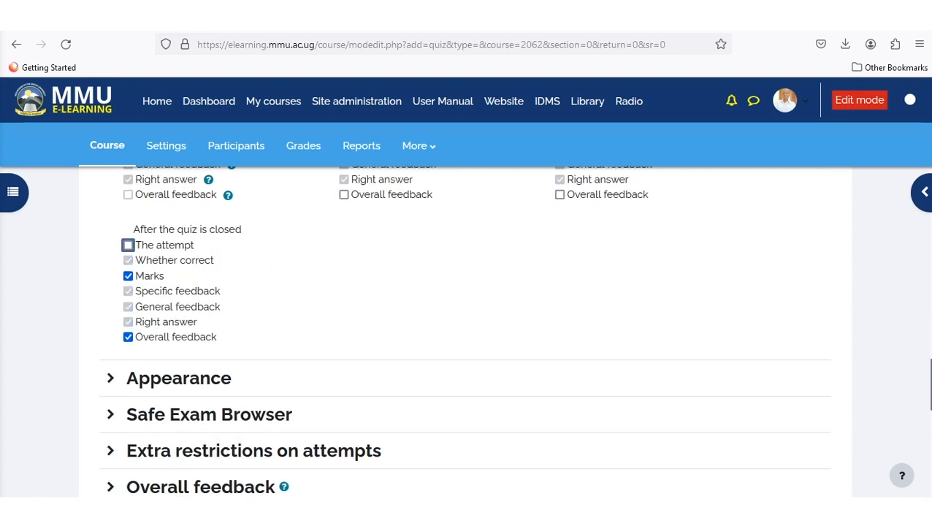
left_click(127, 337)
- Save the quiz settings, return to the course and open the Test 1 quiz
scroll(465, 330, "down", 6)
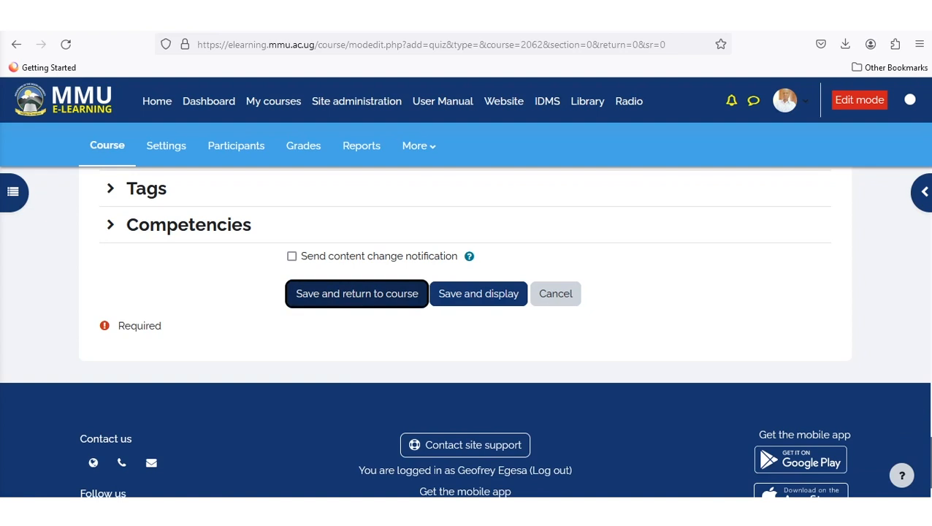
left_click(357, 292)
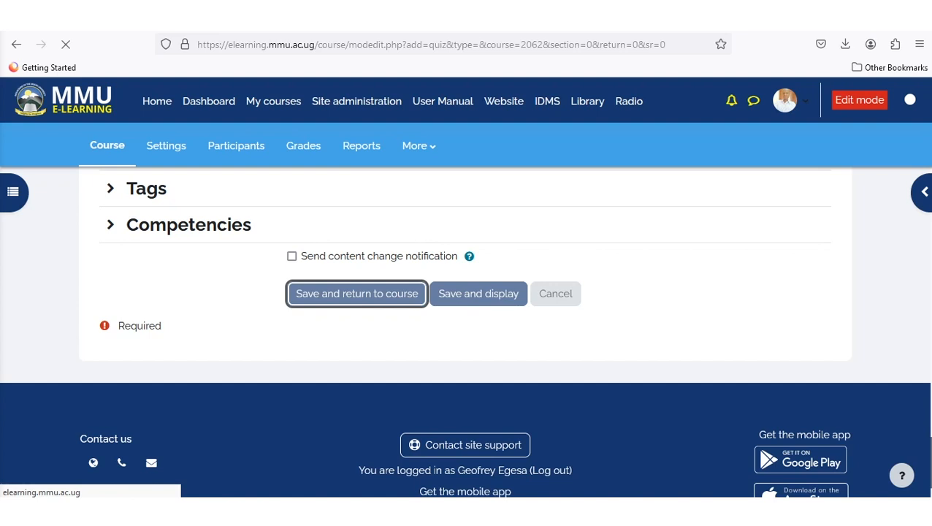
scroll(357, 293, "down", 3)
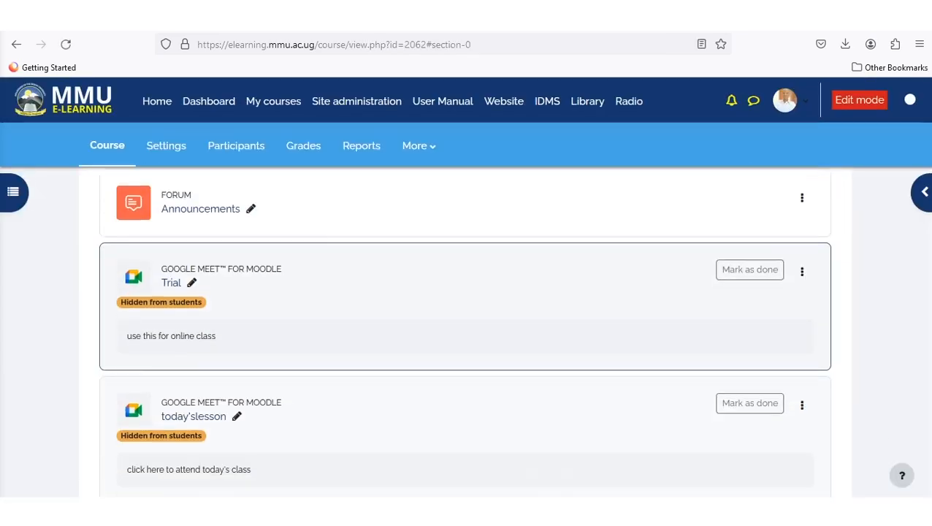
scroll(175, 326, "down", 10)
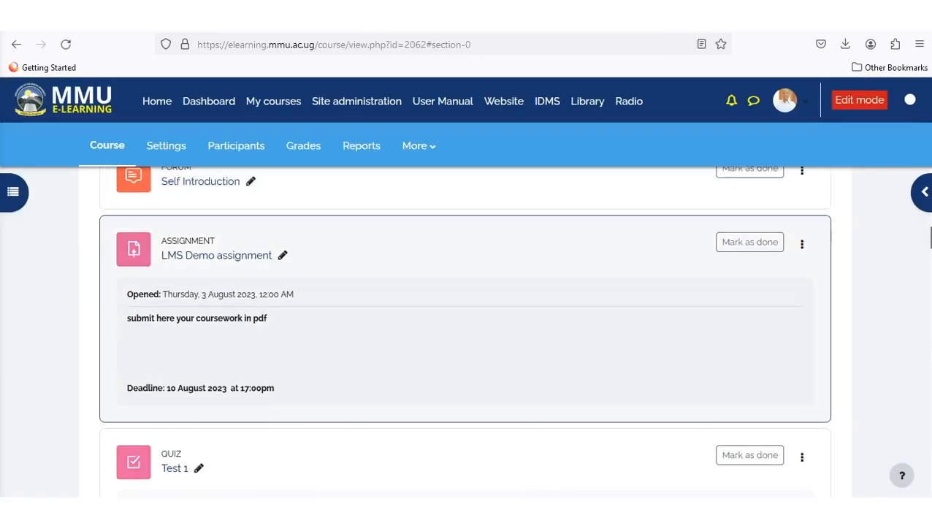
left_click(174, 326)
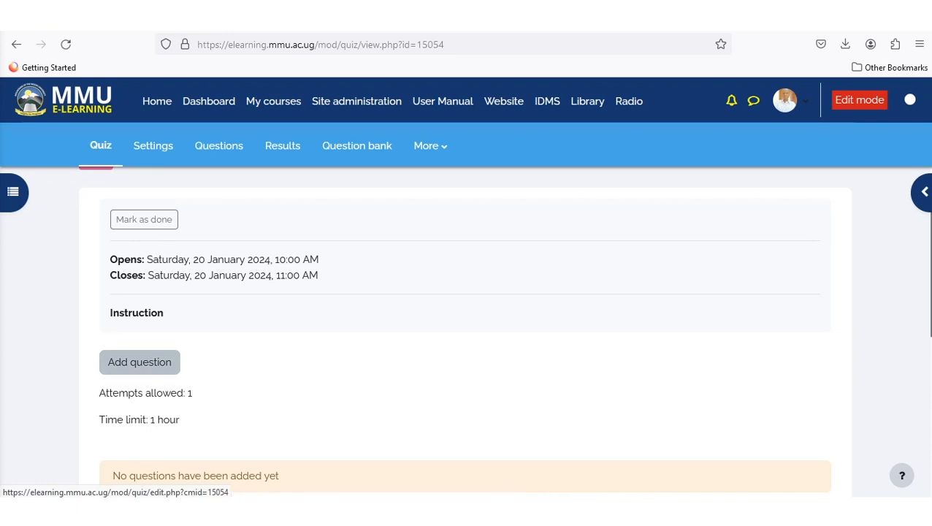
- Open the quiz's question editing page and try to enable Shuffle for the question section
left_click(139, 361)
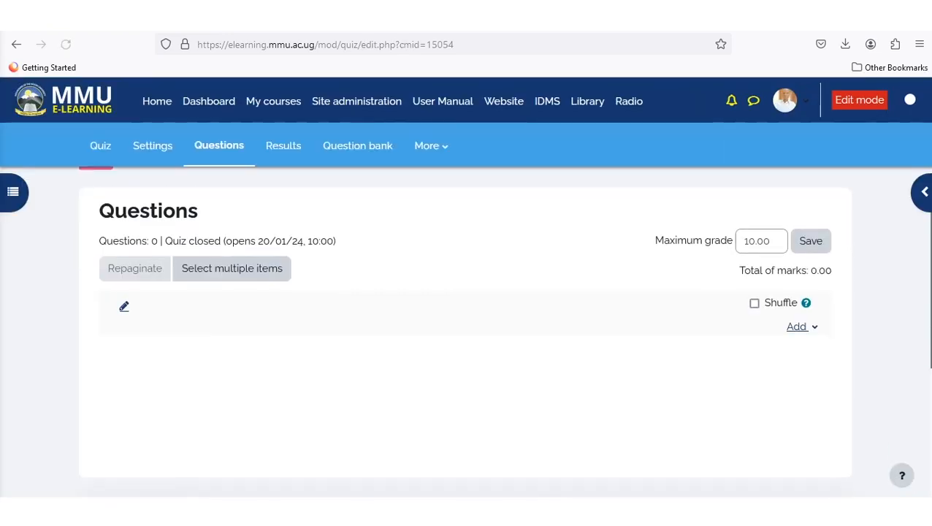
left_click(754, 303)
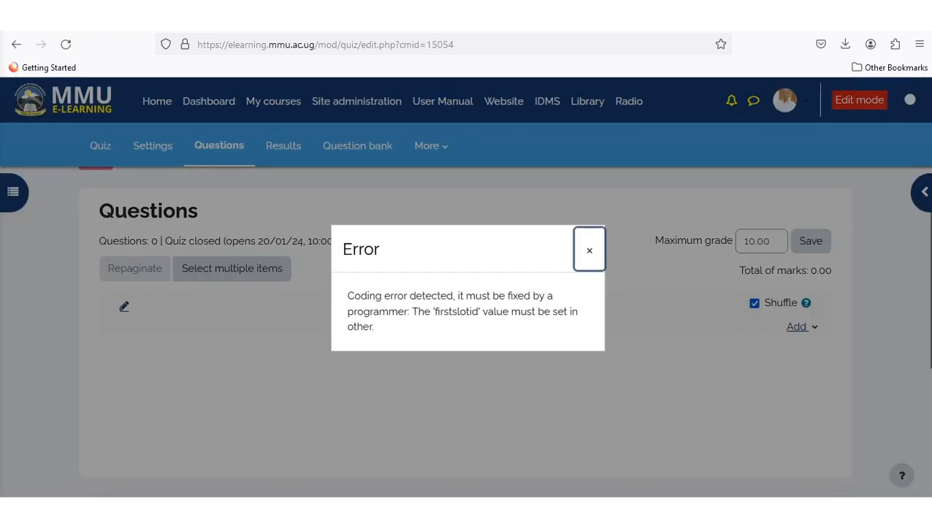
left_click(588, 249)
- Add a new question of the Multiple choice type to the quiz
left_click(801, 327)
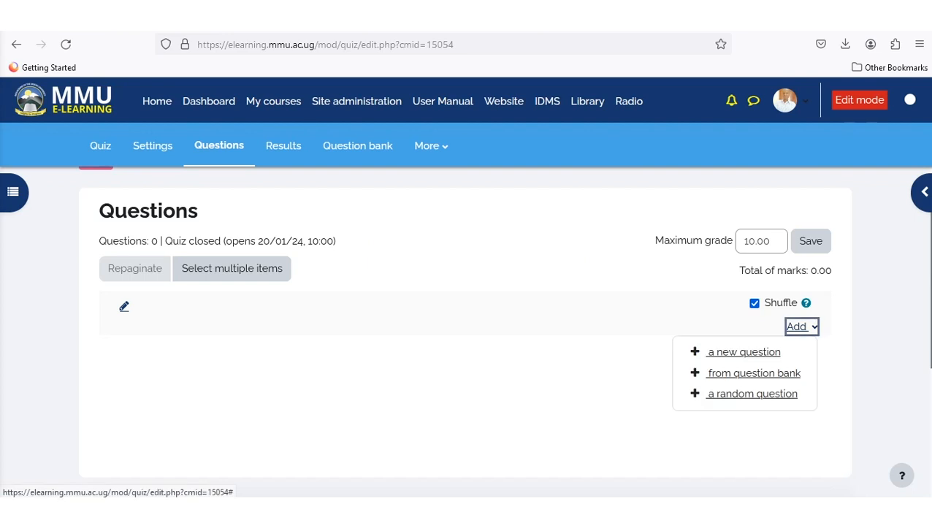
left_click(746, 351)
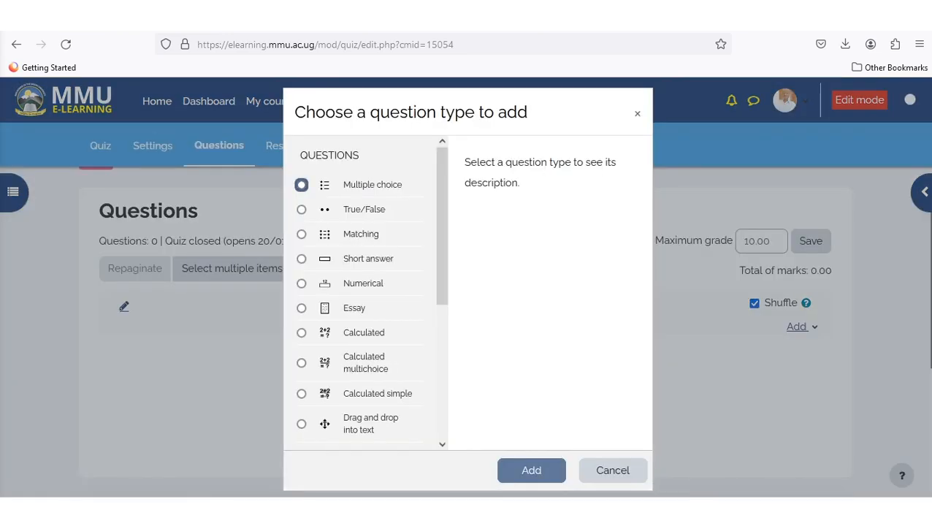
left_click(301, 184)
left_click(531, 470)
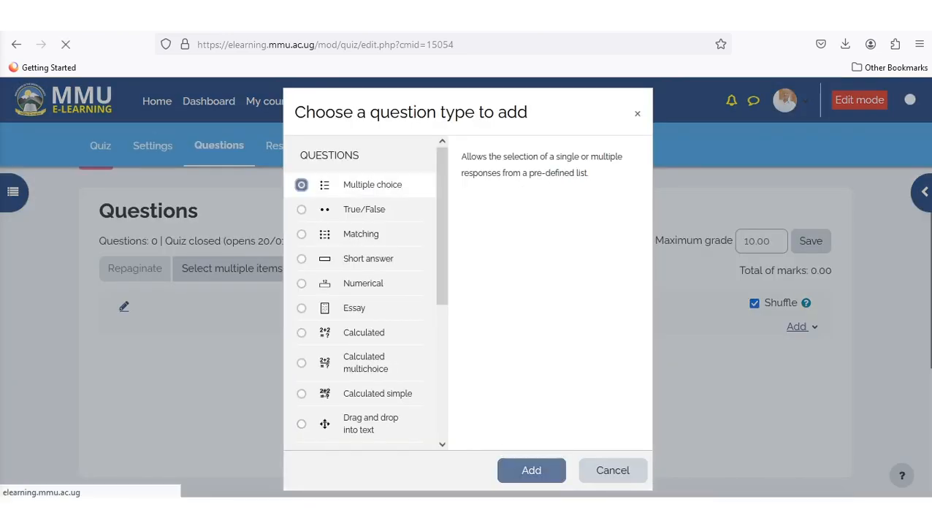
- Name the question "Qn 1" and enter the question text "I which city is MMU found"
scroll(465, 332, "down", 2)
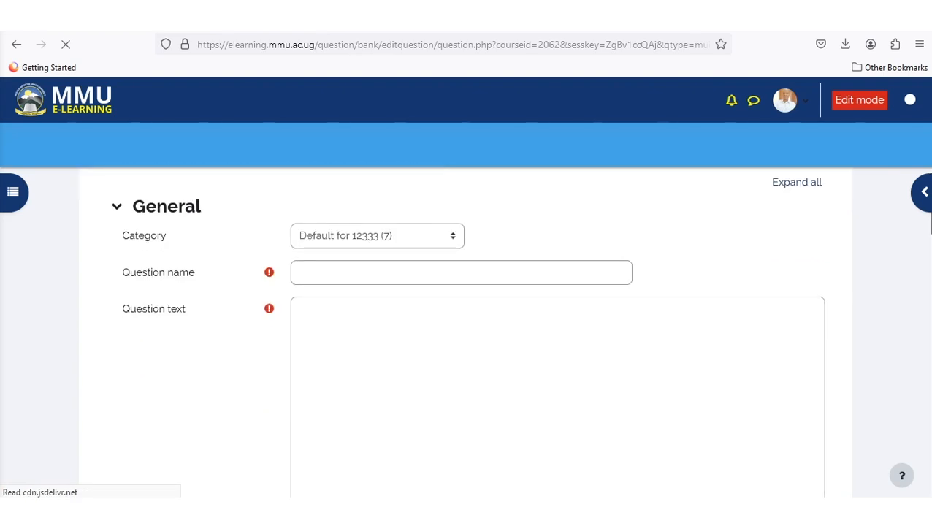
left_click(366, 272)
type("Q")
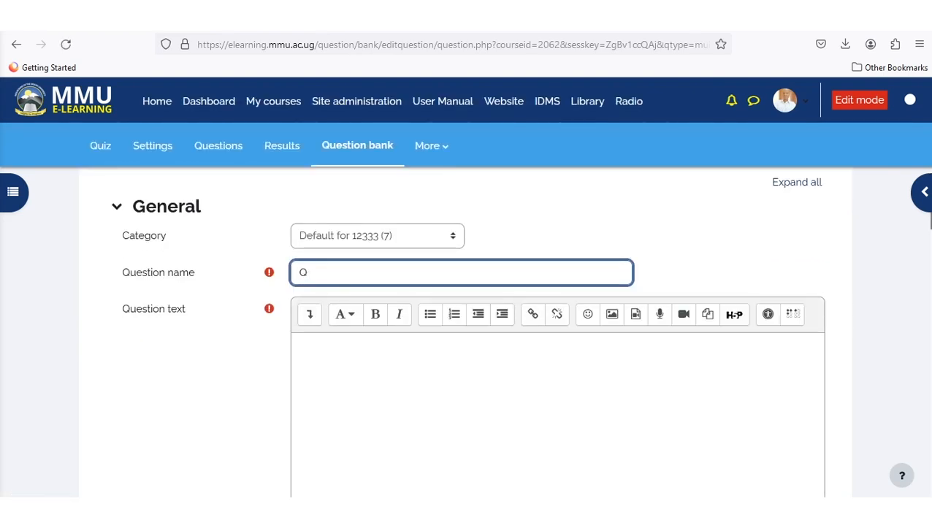
type("n 1")
left_click(349, 354)
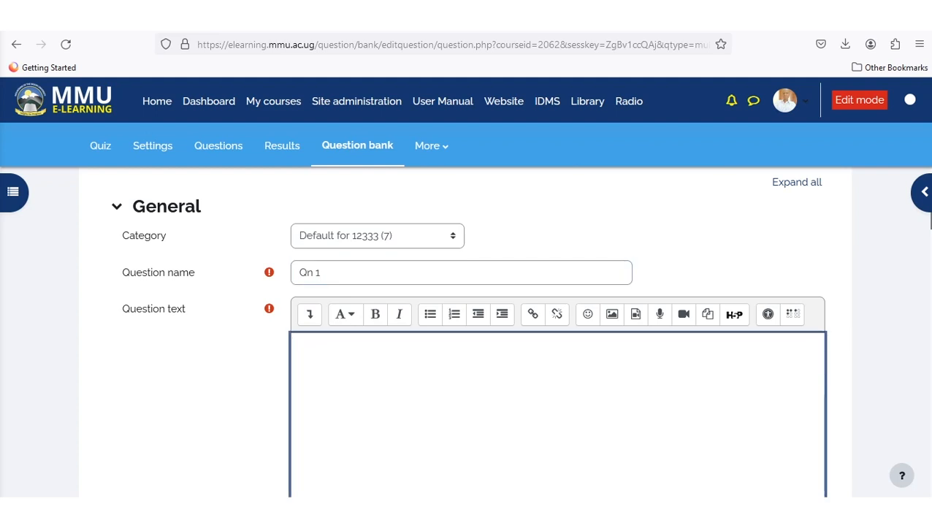
type("I which city is MM")
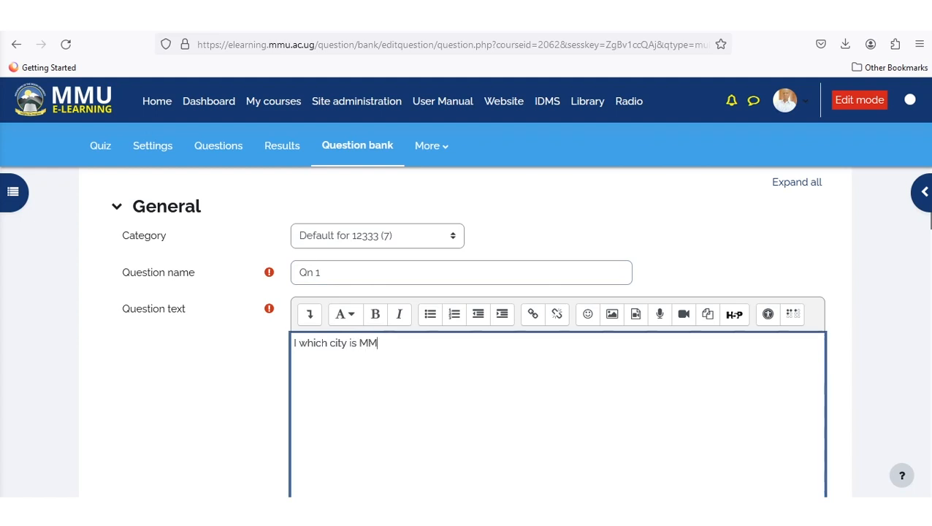
type("U found")
- Set the question's default mark to 2
scroll(468, 329, "down", 5)
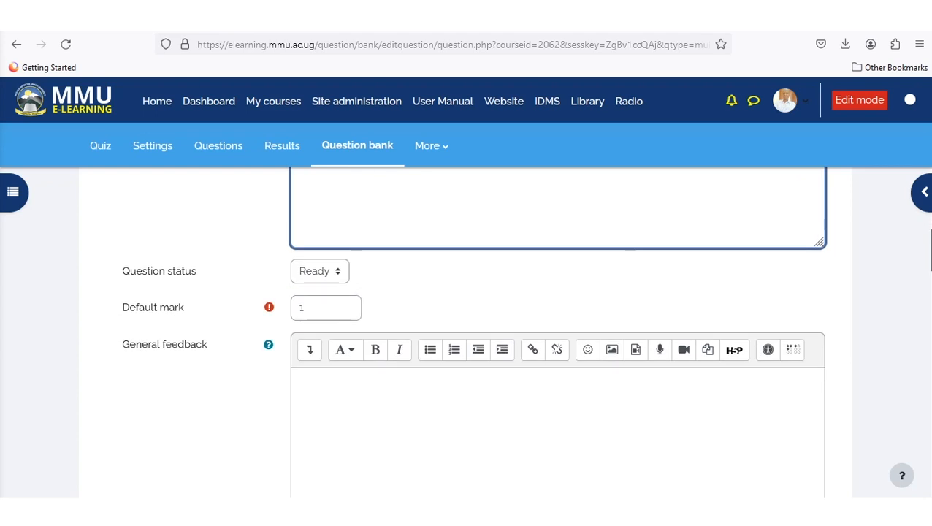
scroll(467, 329, "down", 6)
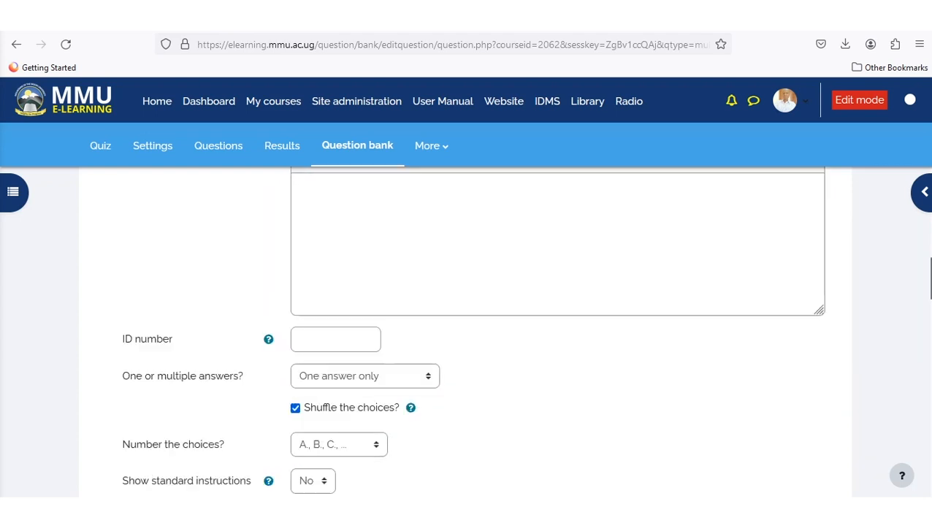
scroll(468, 328, "up", 8)
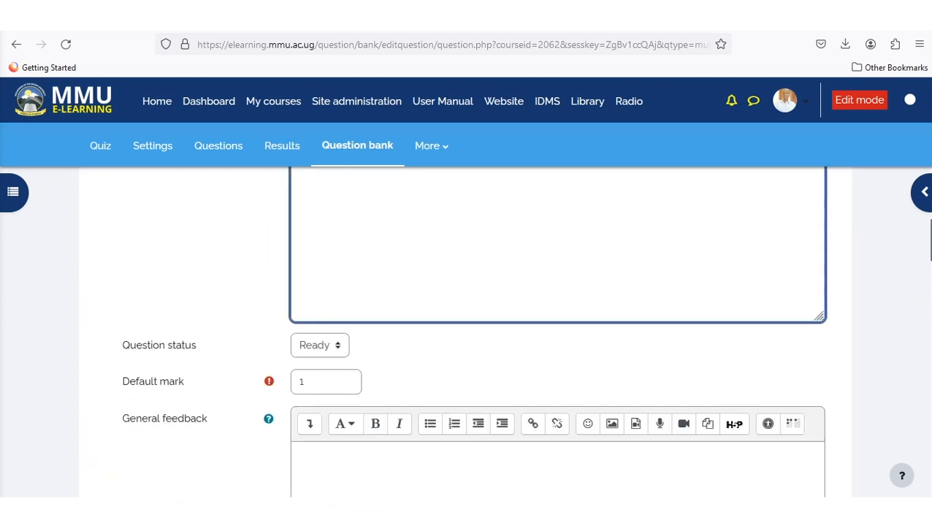
double_click(303, 382)
key("BackSpace")
type("2")
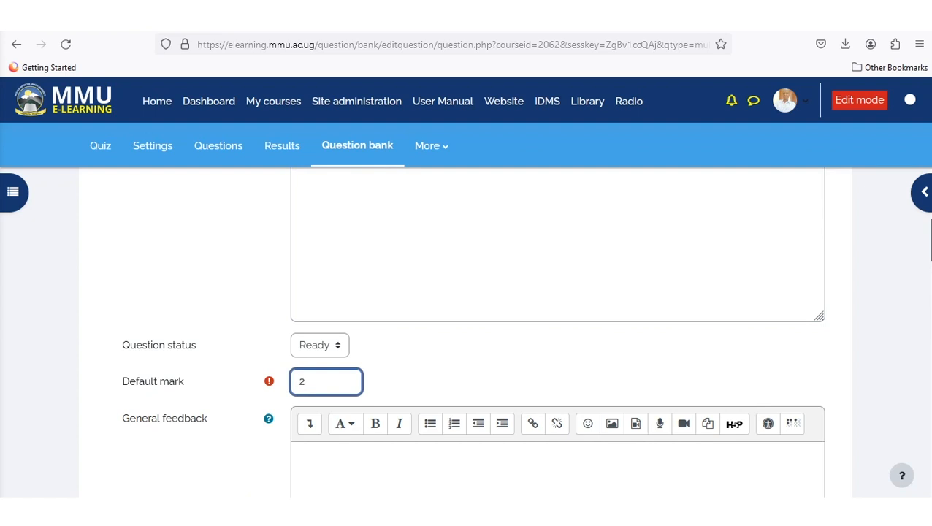
- Set the numbering of the answer choices to "A., B., C., ..."
scroll(467, 329, "down", 6)
scroll(465, 331, "up", 1)
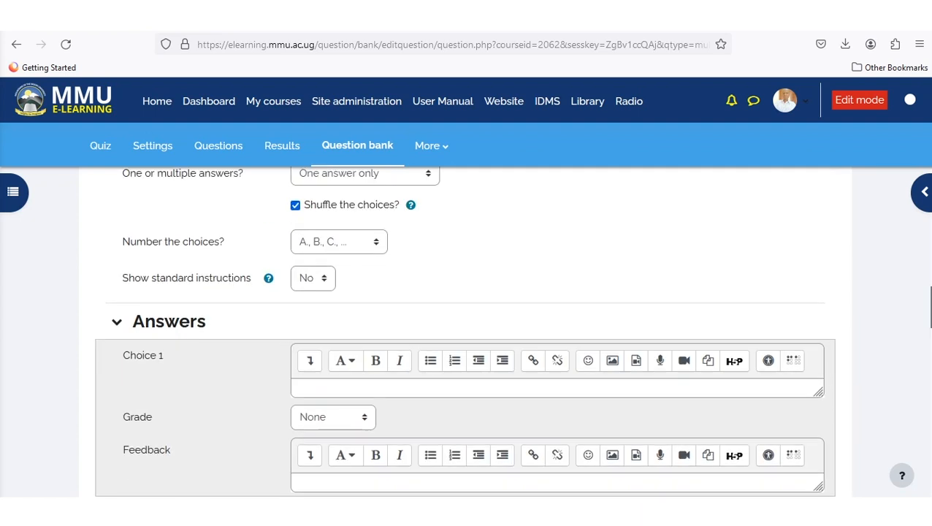
left_click(339, 269)
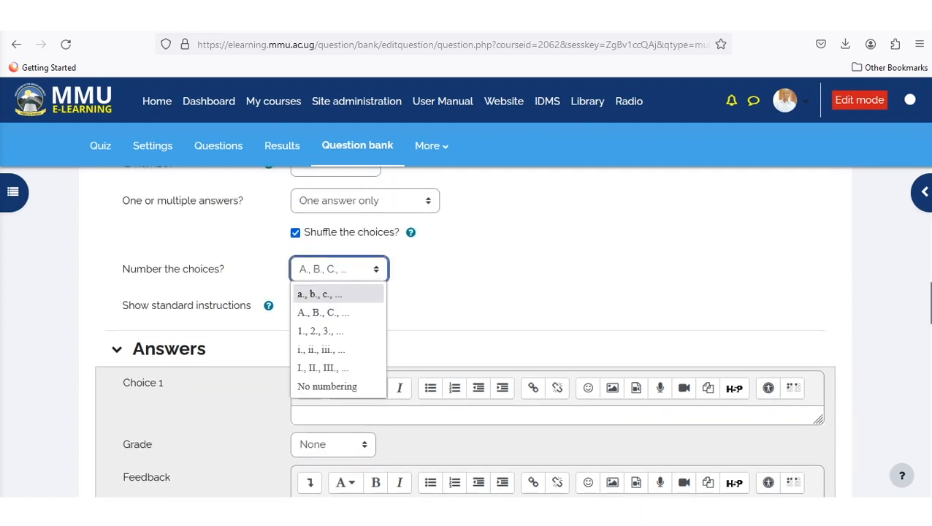
left_click(324, 313)
scroll(464, 331, "down", 2)
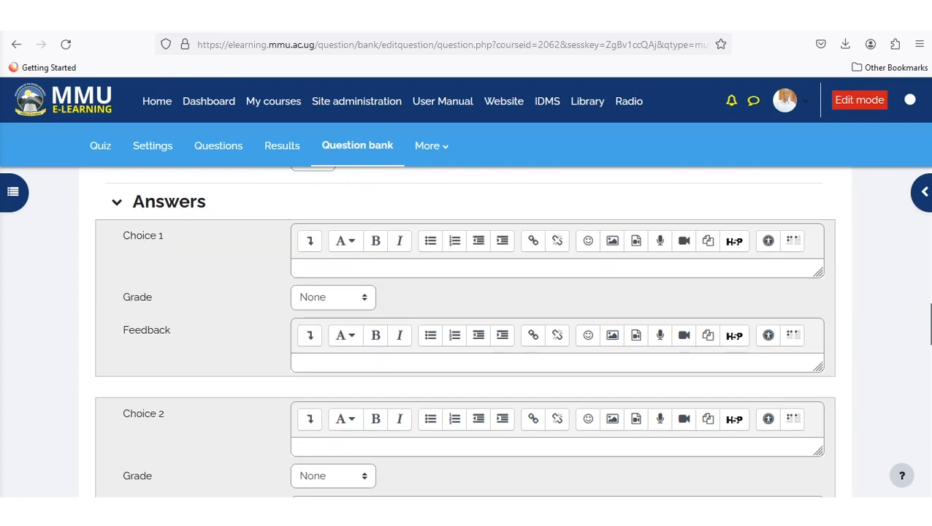
- Enter "Kampala" as Choice 1 and set its grade to None
scroll(464, 331, "up", 1)
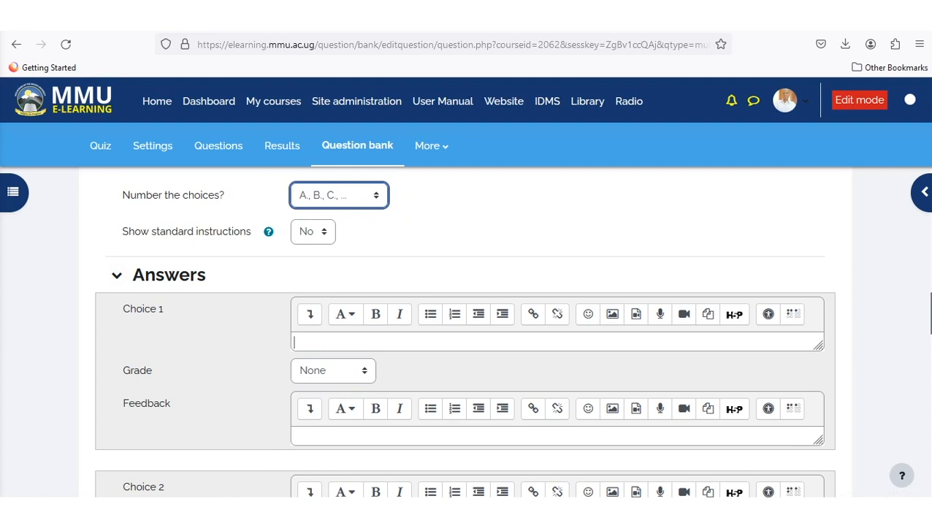
left_click(295, 342)
type("Kampala")
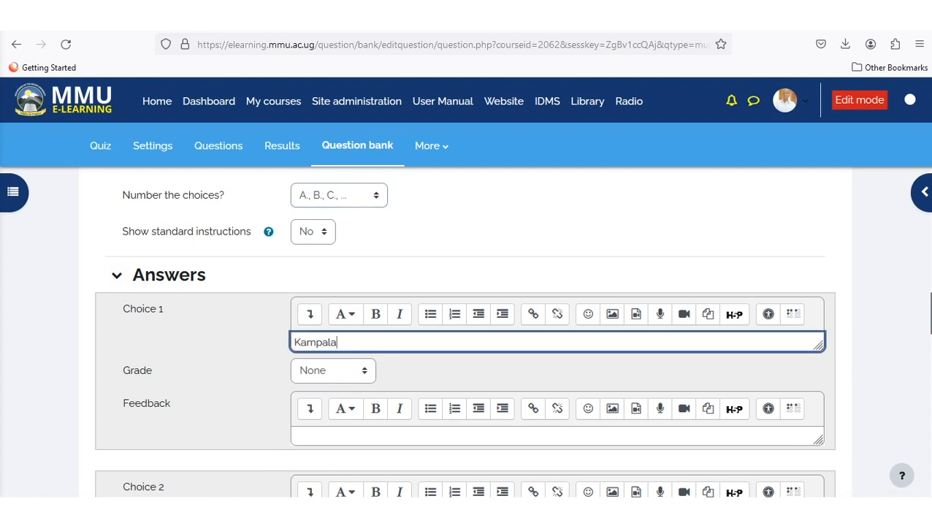
left_click(333, 370)
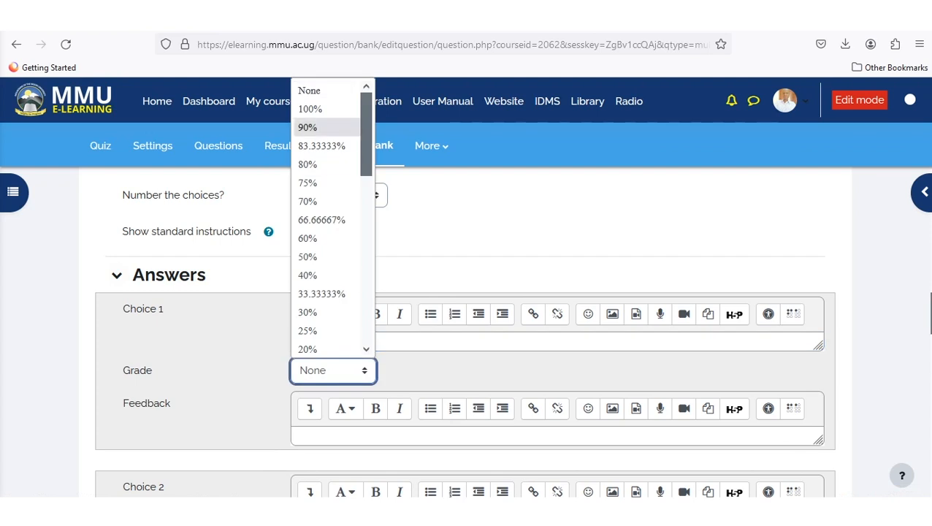
left_click(329, 91)
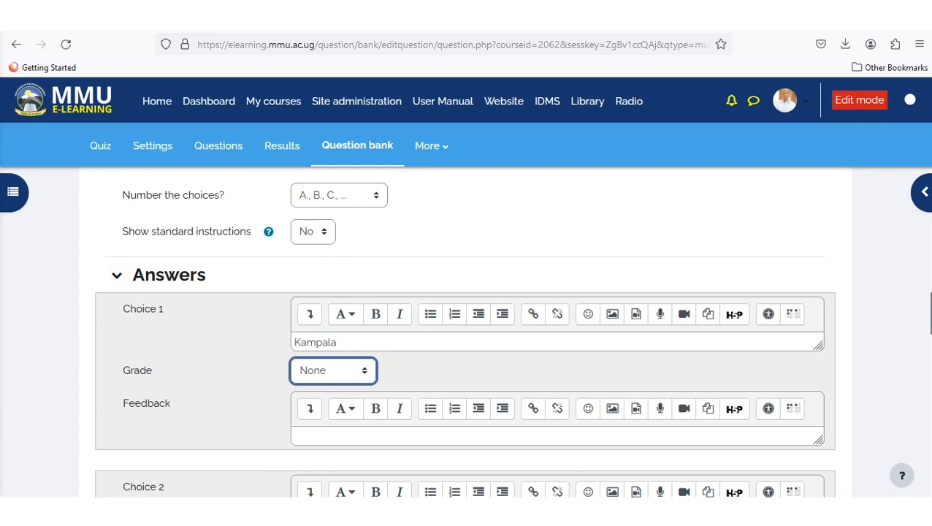
- Enter "Mbale" as the text of Choice 2
scroll(464, 331, "down", 2)
left_click(365, 372)
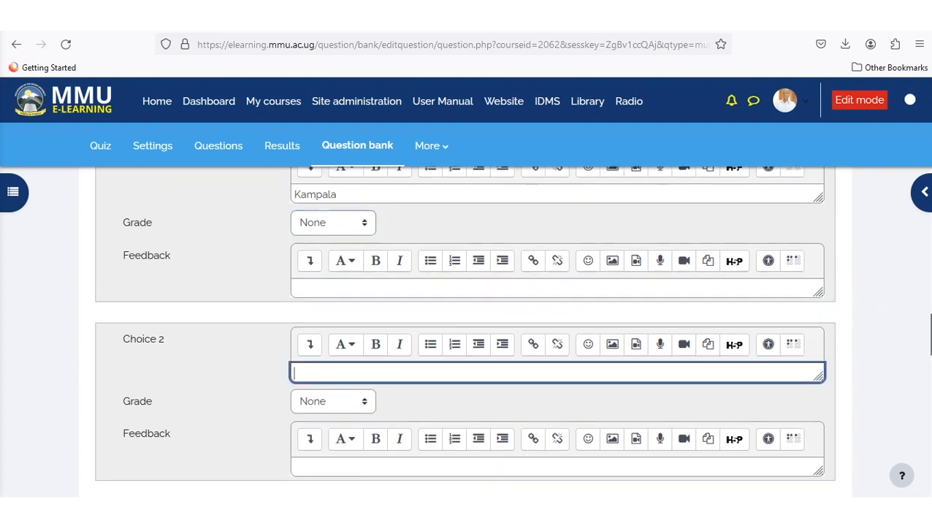
type("Mbale")
- Enter "Fortportal" as the text of Choice 3 and set its grade to 100%
scroll(464, 331, "down", 3)
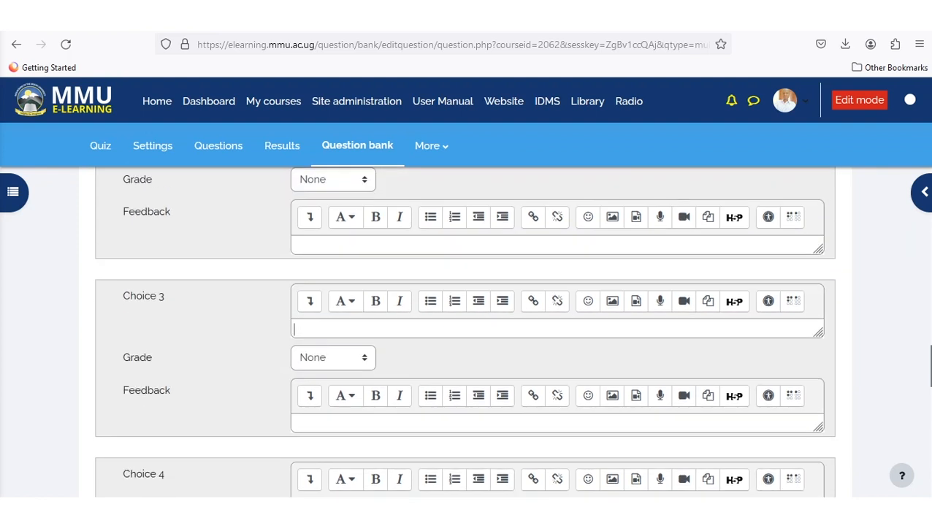
type("For")
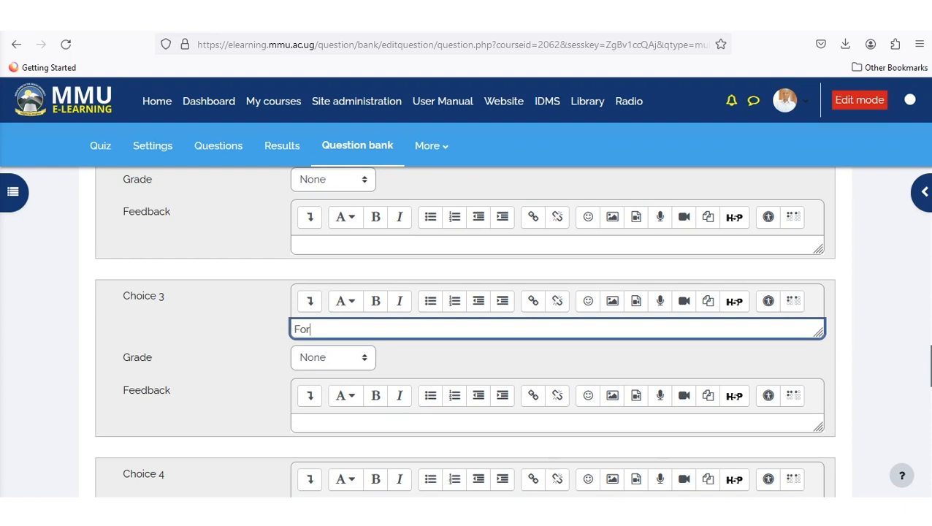
type("tportal")
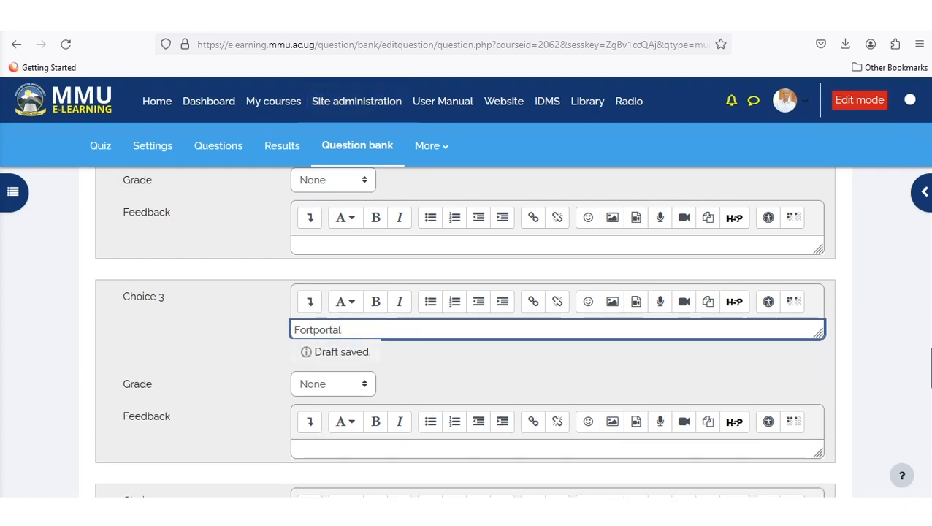
left_click(333, 384)
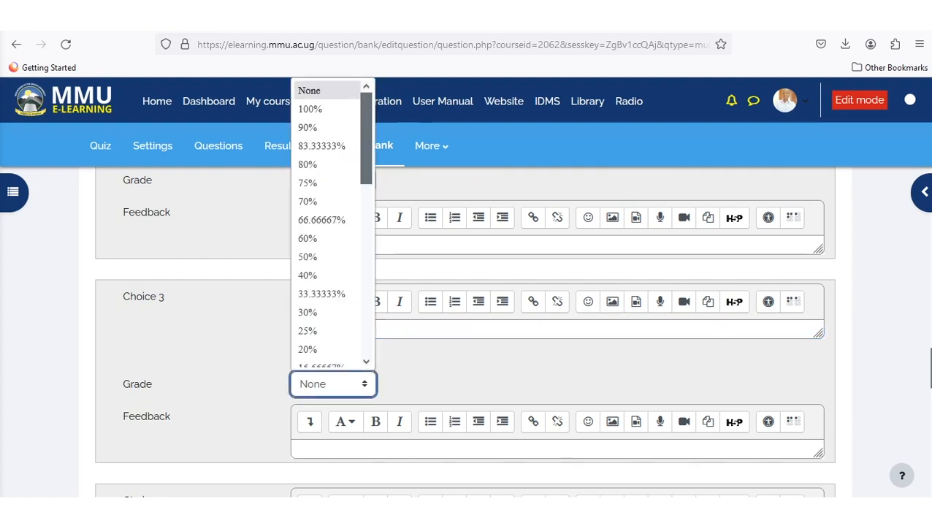
left_click(314, 108)
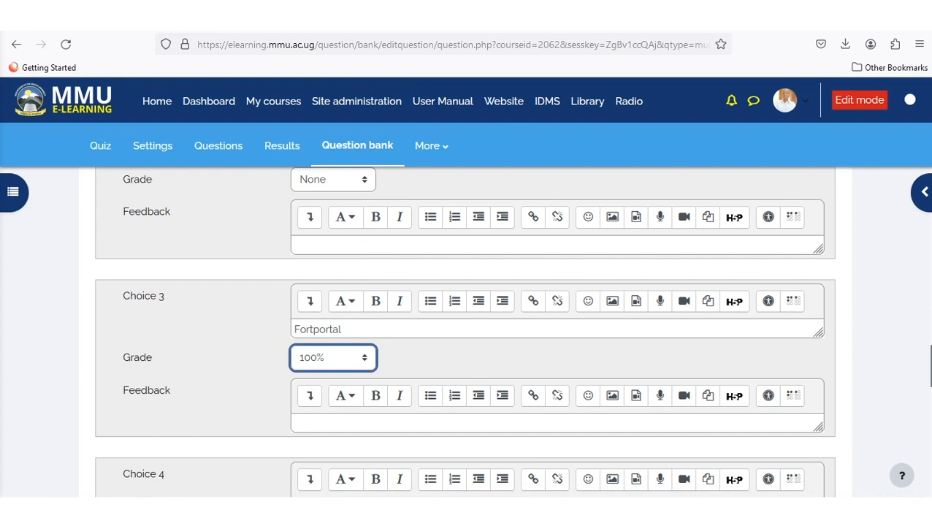
- Enter "Gulu" as the text of Choice 4 and save the question
scroll(465, 329, "down", 4)
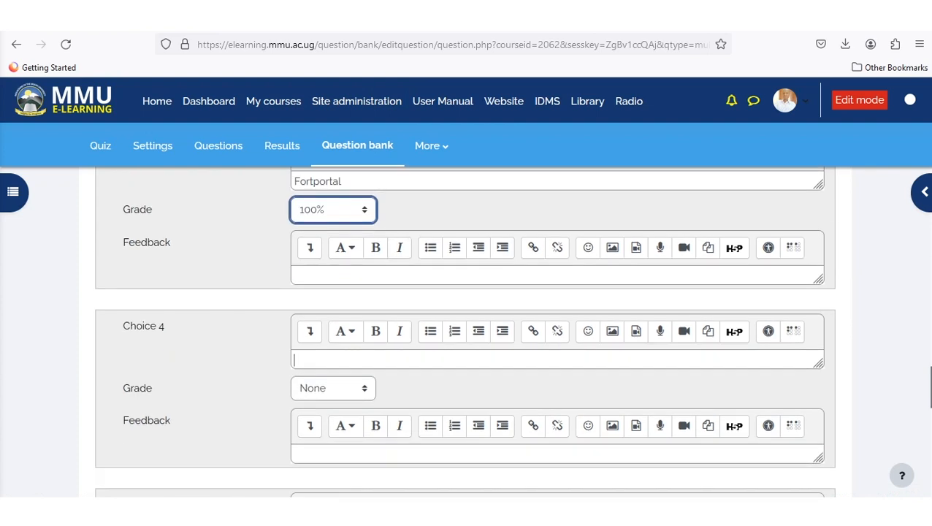
left_click(295, 359)
type("a")
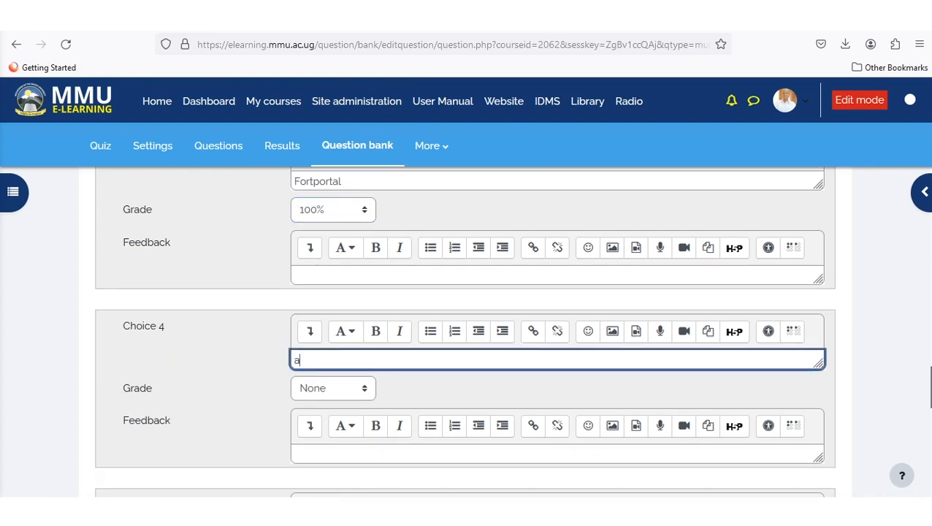
key("BackSpace")
type("Gulu")
key("Return")
scroll(479, 385, "down", 8)
scroll(478, 385, "up", 4)
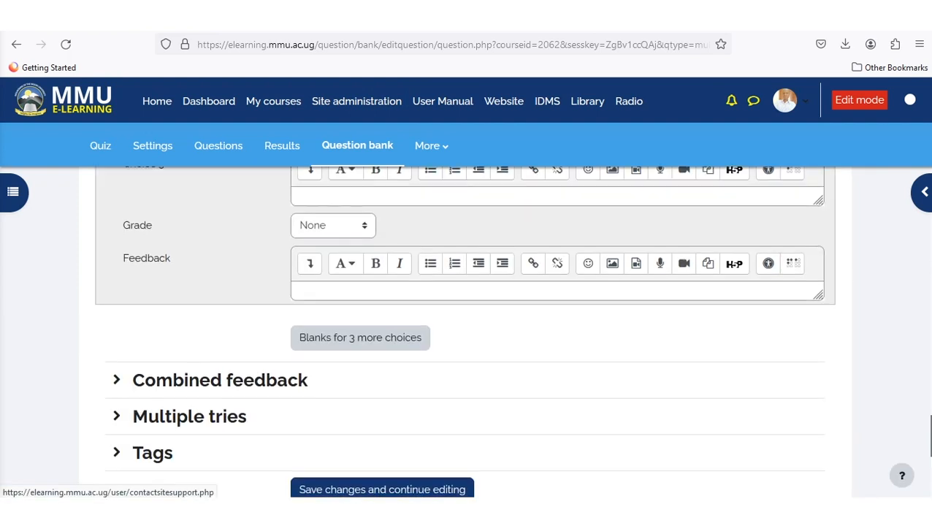
scroll(467, 328, "down", 4)
left_click(333, 233)
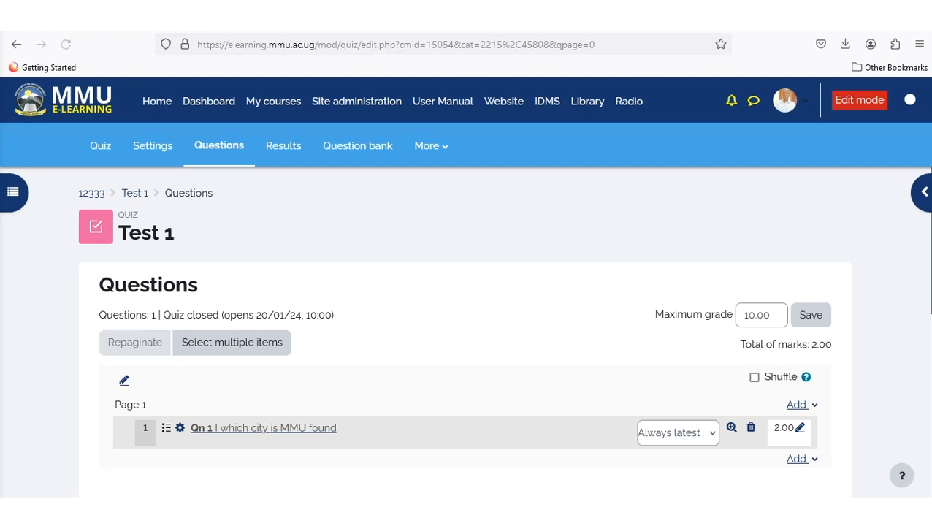
- Correct the text of question Qn 1 to "In which city is MMU found" and save the question
scroll(467, 328, "down", 1)
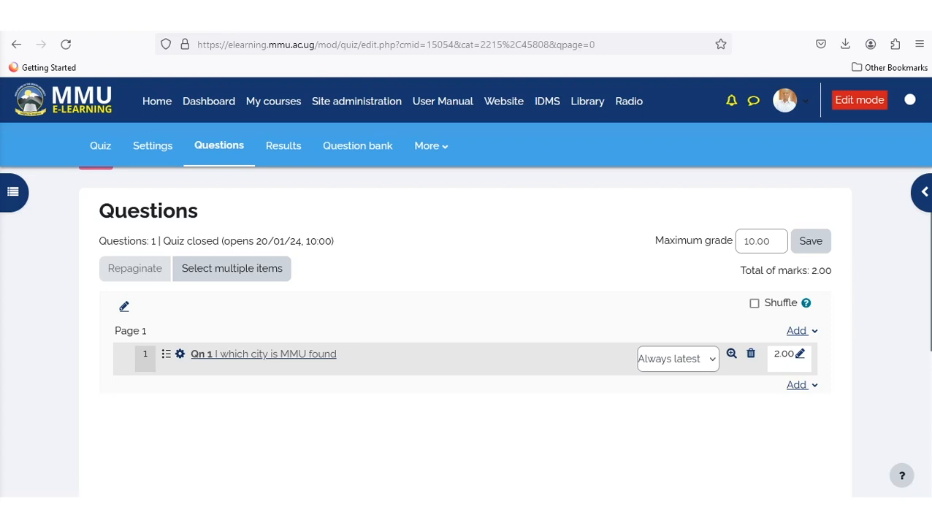
left_click(262, 353)
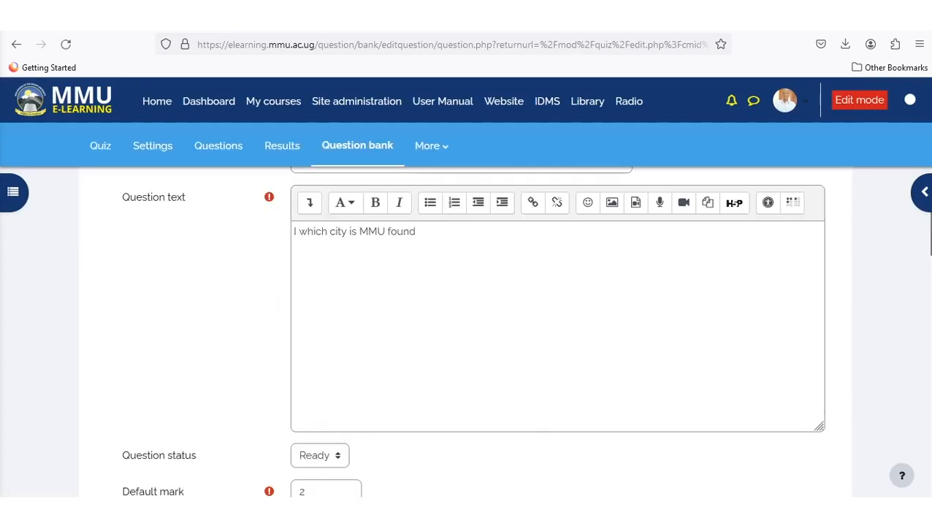
left_click(297, 232)
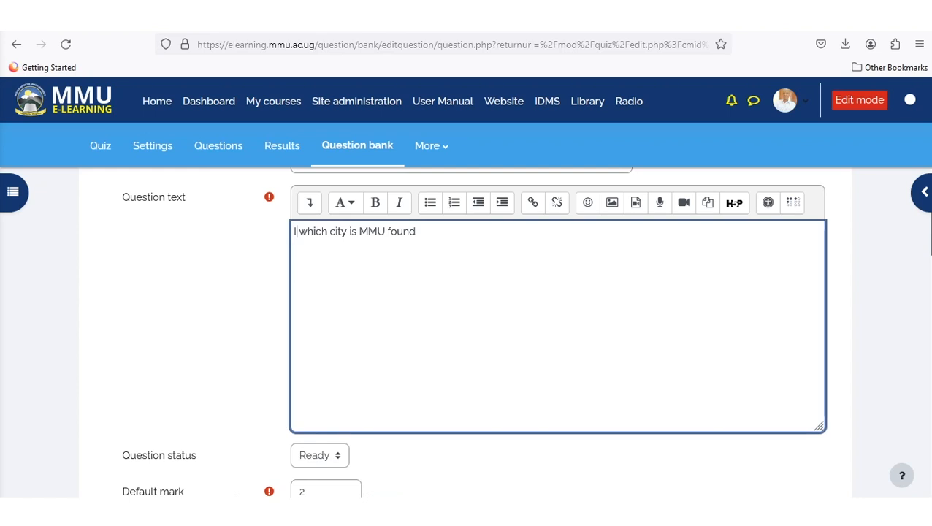
type("n")
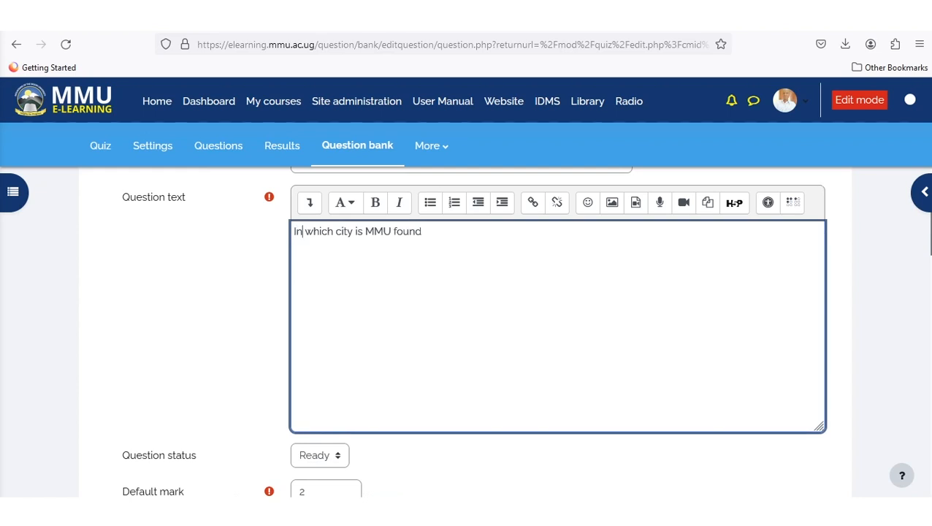
scroll(465, 329, "down", 20)
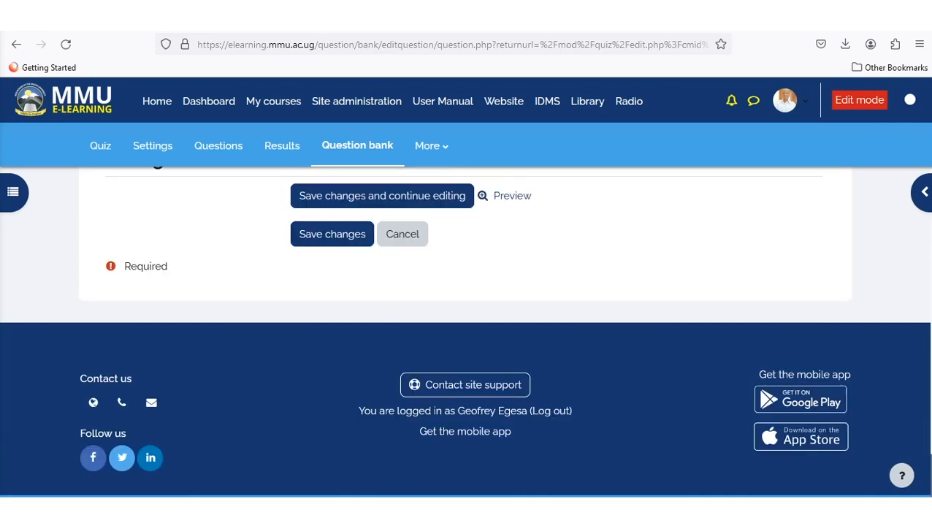
left_click(331, 233)
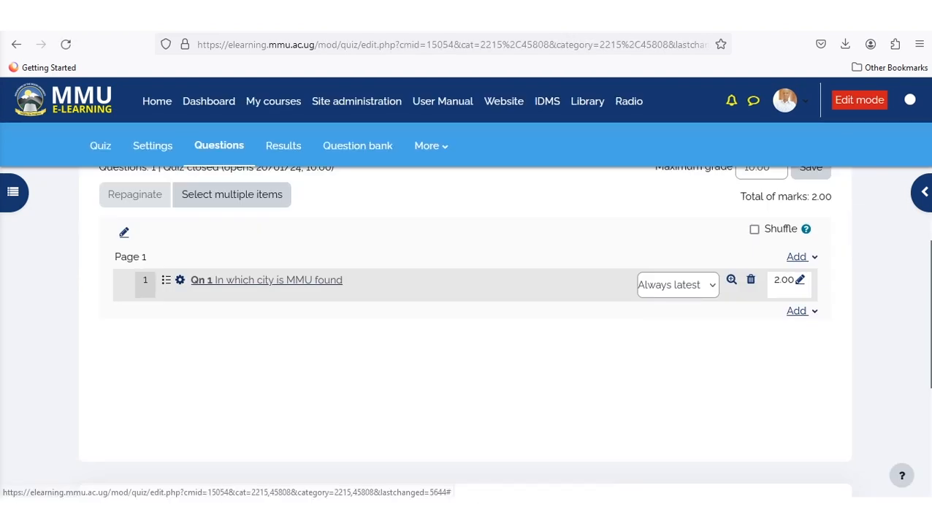
- Add a new multiple choice question to the quiz below Qn 1
left_click(798, 311)
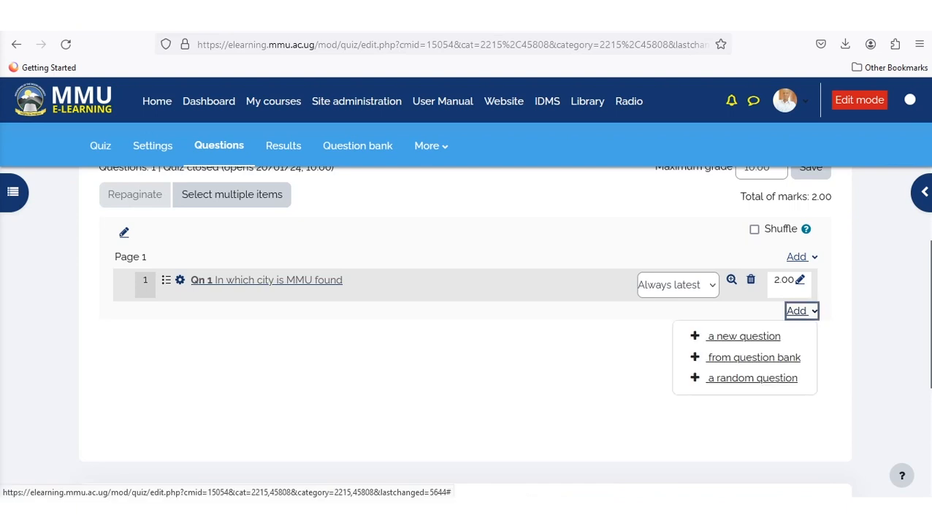
left_click(740, 334)
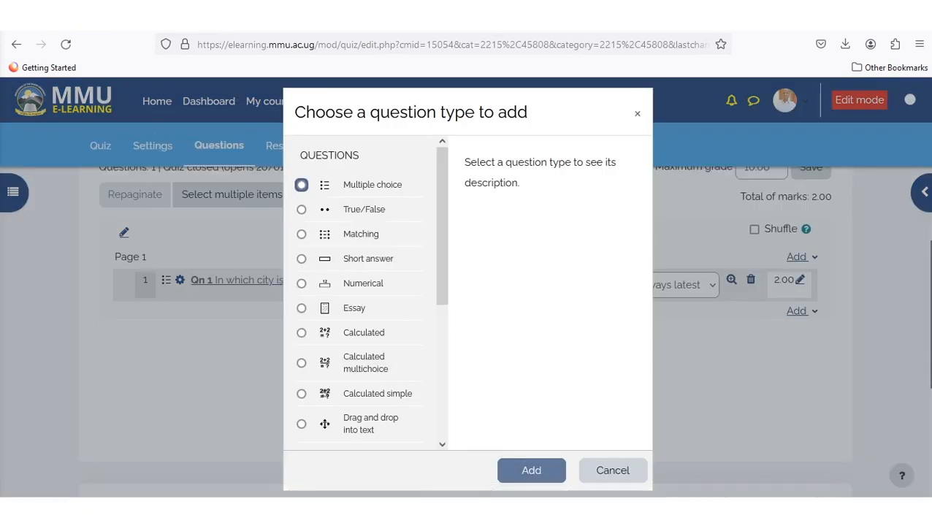
left_click(300, 185)
left_click(531, 470)
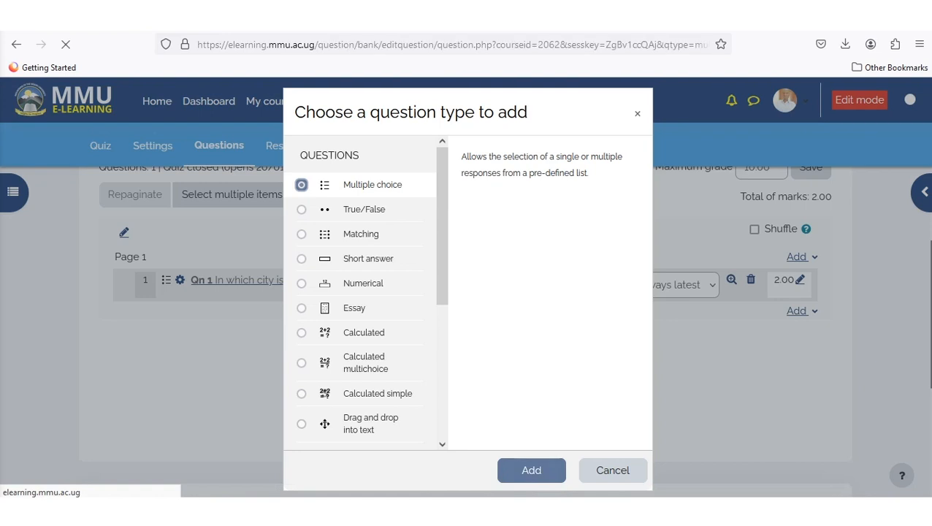
- Name the new question "Qn 2" and enter "what is MMU in full" as its question text
scroll(466, 332, "down", 2)
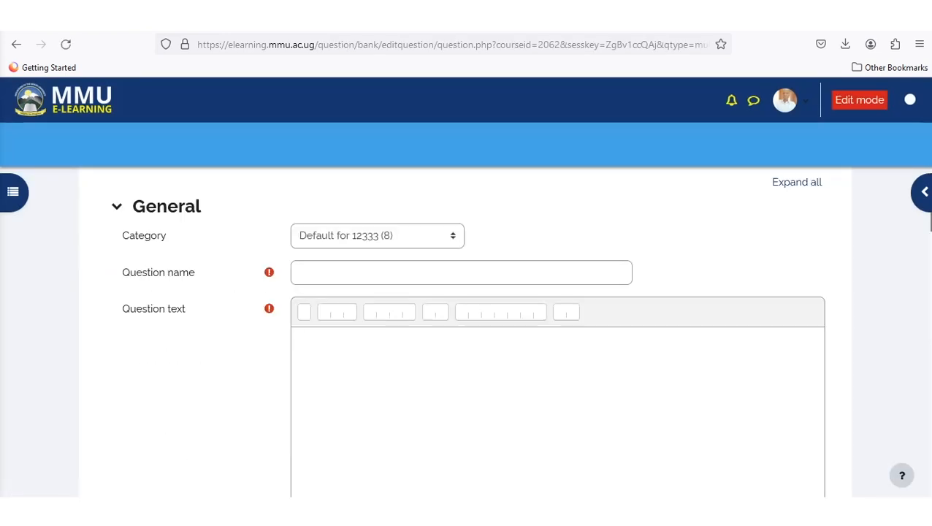
type("Qn ")
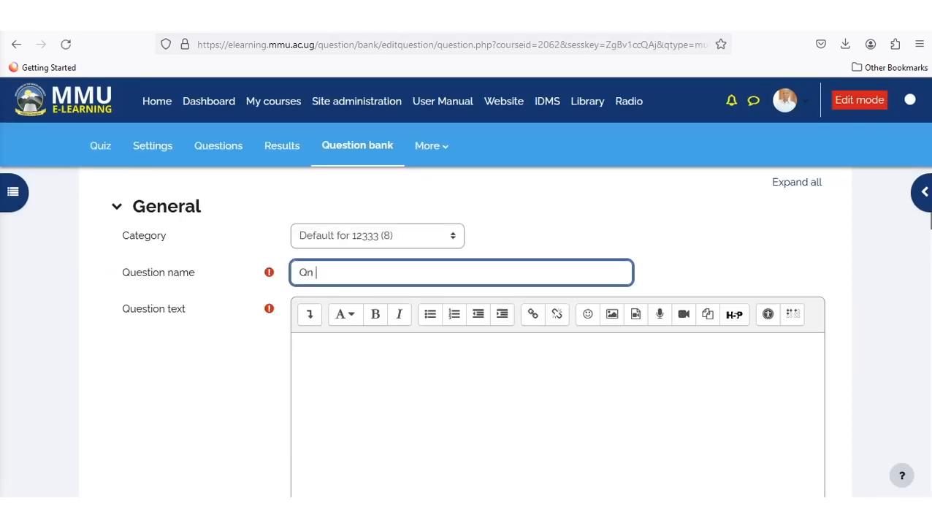
type("2")
left_click(295, 342)
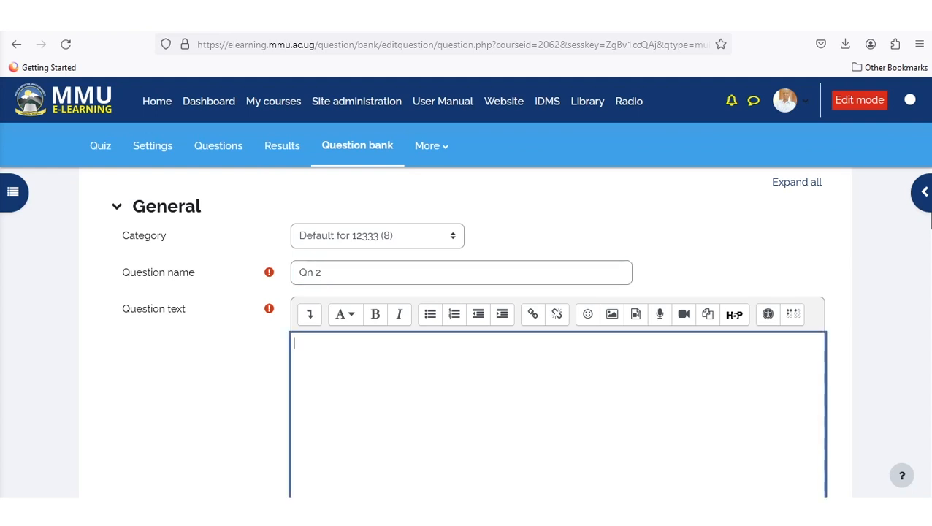
type("what is MMU")
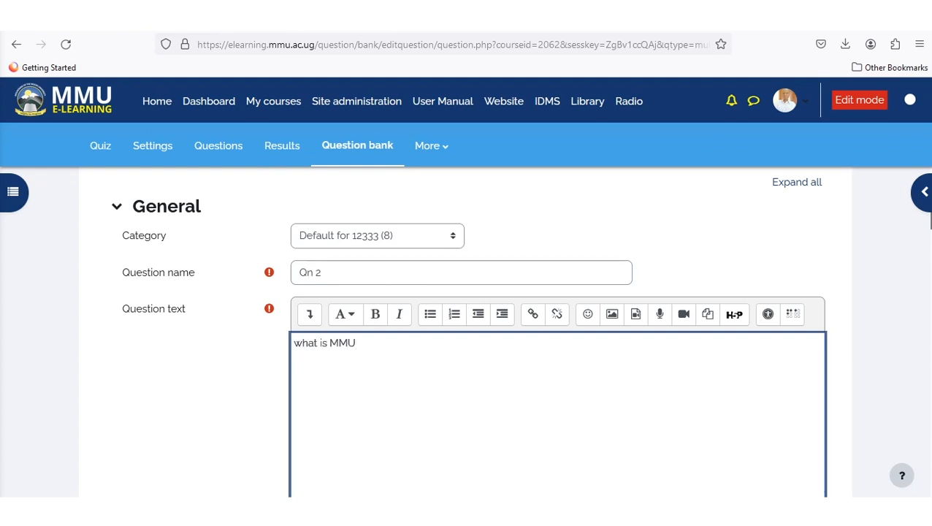
type(" in full")
- Enter "Mountain of the Moon University" as the text of Choice 1
scroll(557, 329, "down", 5)
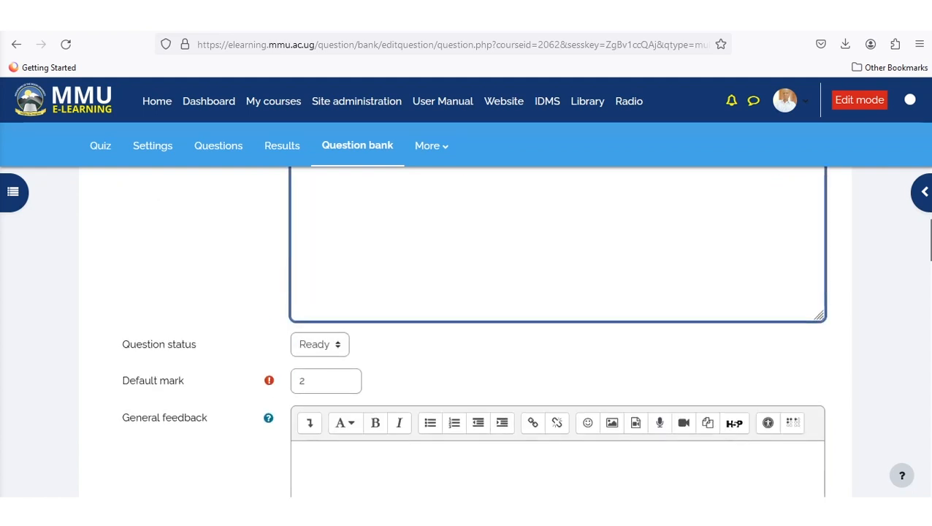
scroll(466, 329, "down", 6)
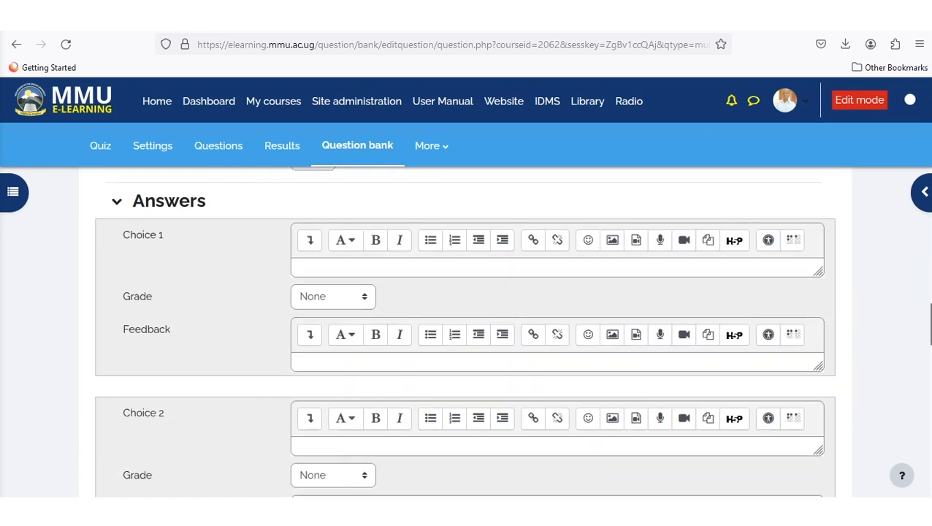
left_click(343, 268)
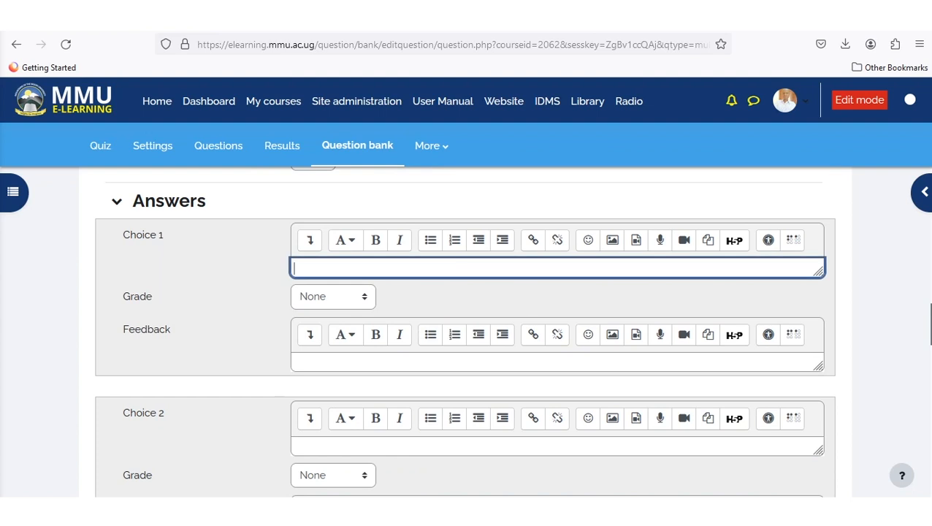
type("Mountain of te")
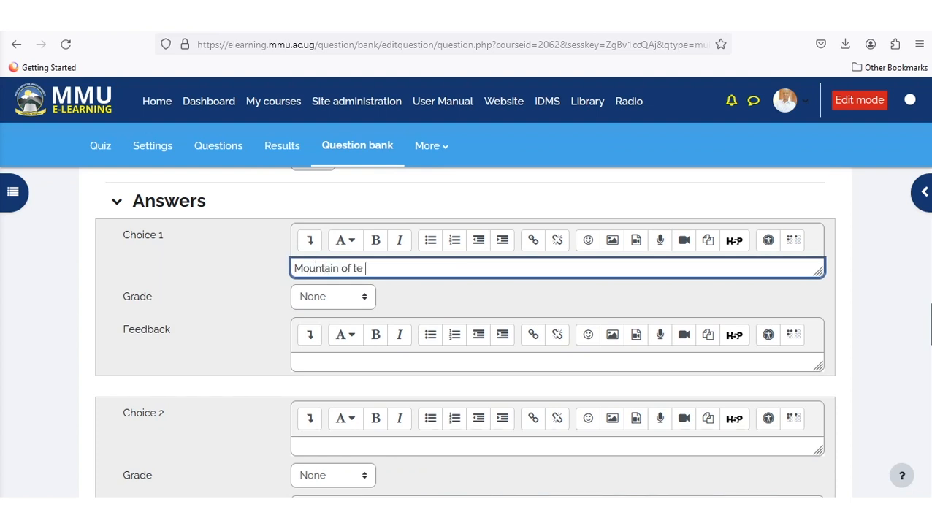
key("BackSpace")
type("he moon")
key("BackSpace")
key("BackSpace")
key("BackSpace")
key("BackSpace")
key("BackSpace")
type("Moon University")
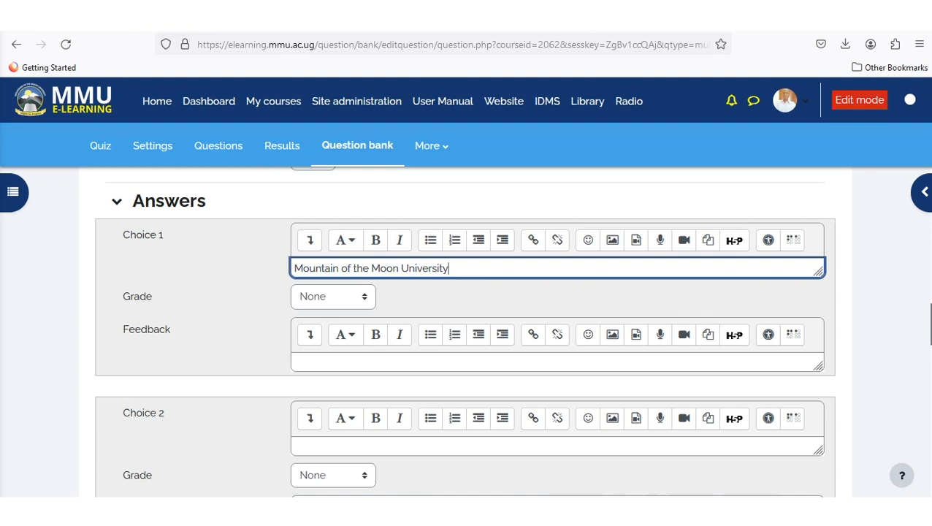
- Enter "Mountains of the Moon University" as the text of Choice 2
scroll(465, 331, "down", 1)
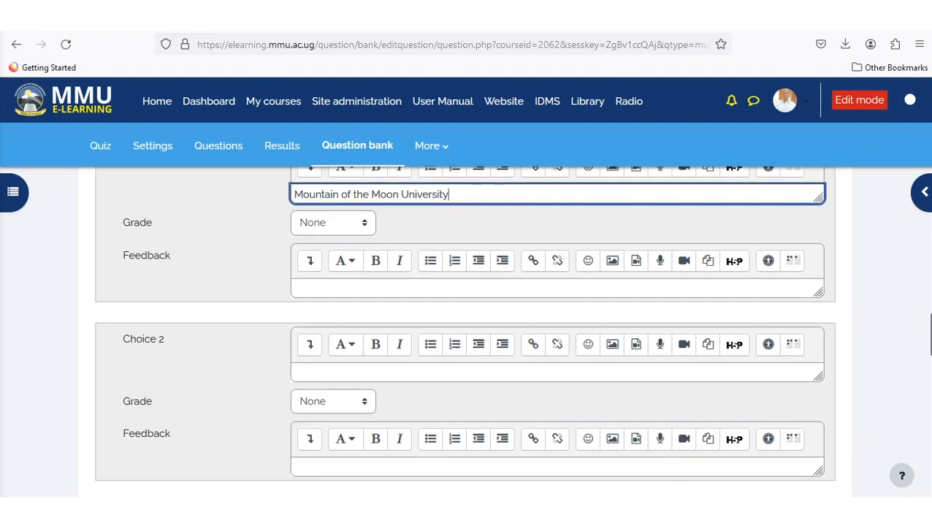
left_click(465, 372)
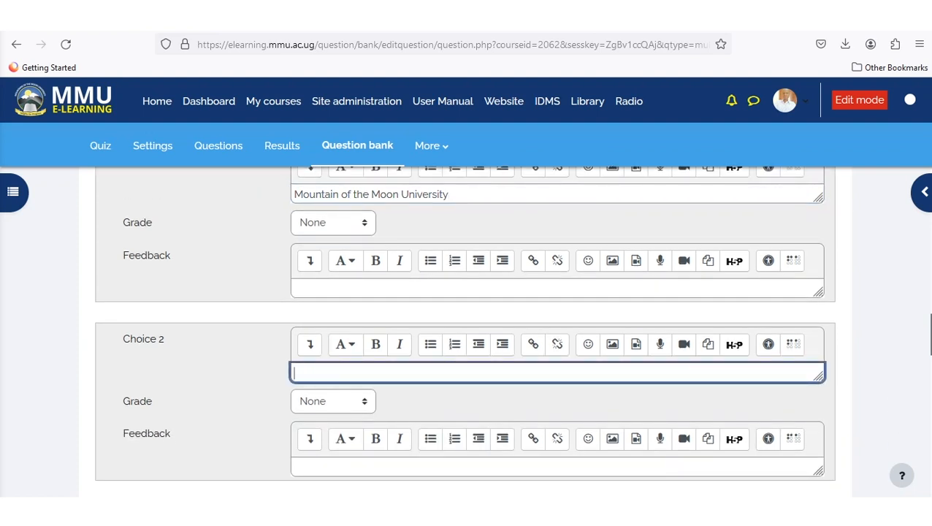
type("Mountains of ")
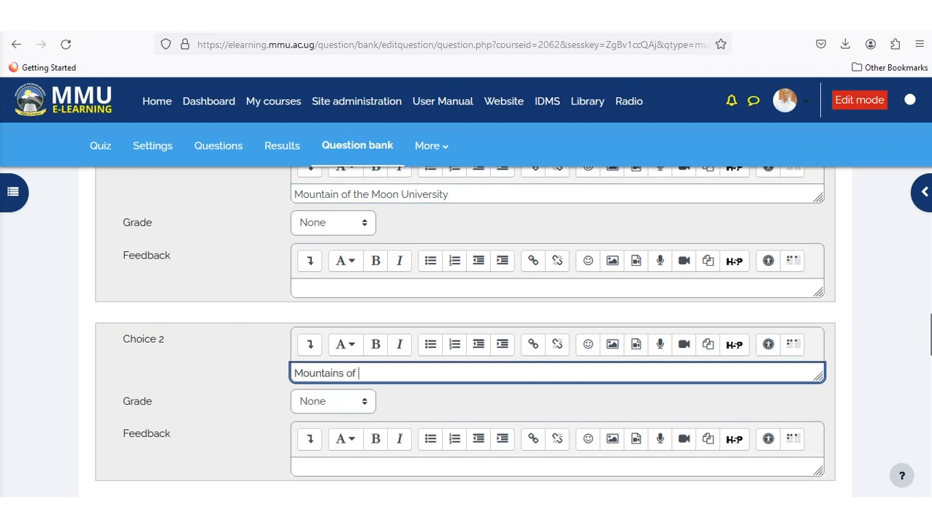
type("the Moon Unive")
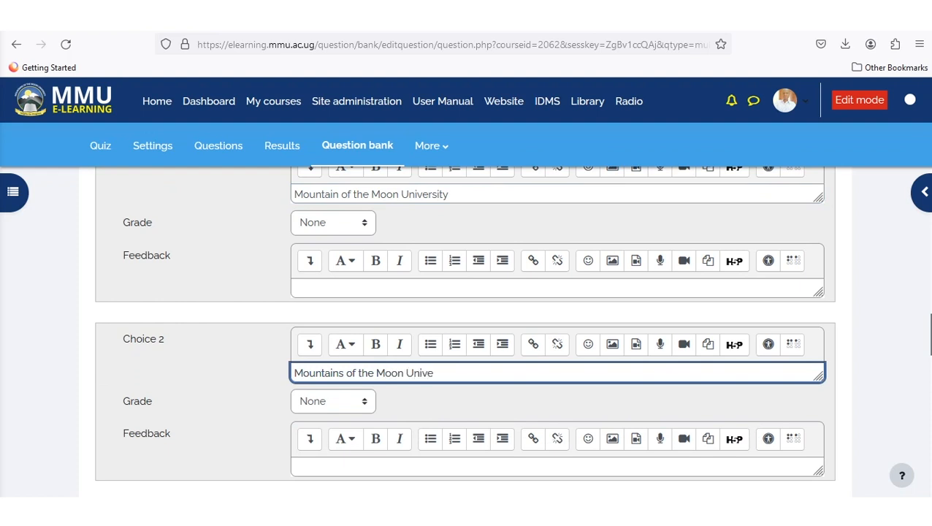
type("rsity")
left_click(333, 401)
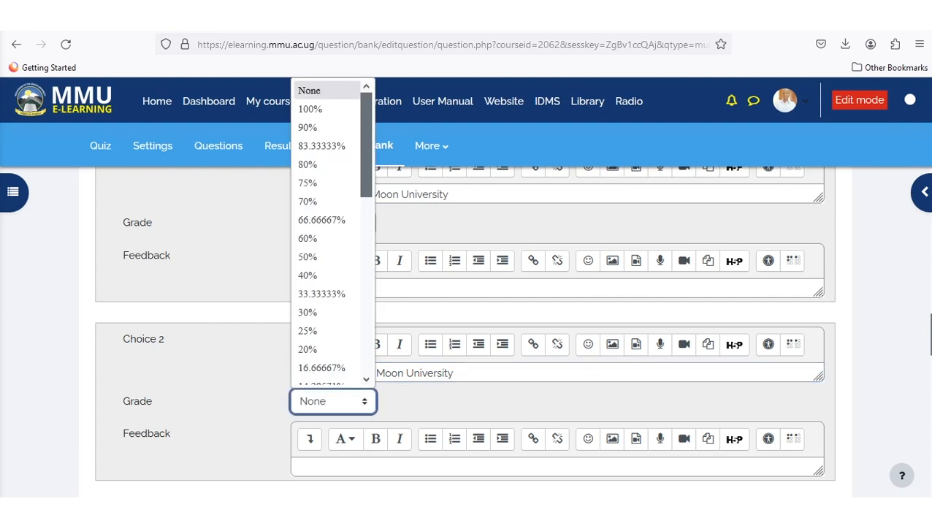
left_click(329, 92)
left_click(329, 95)
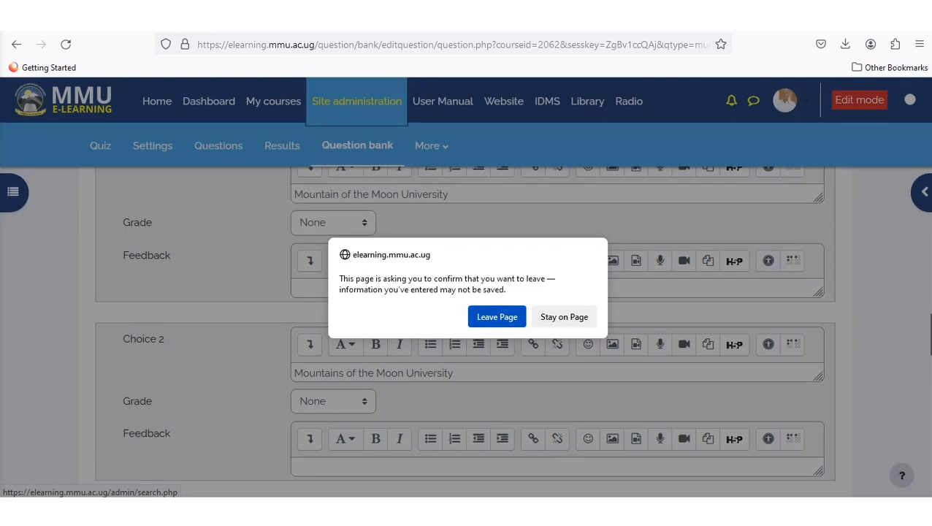
left_click(564, 316)
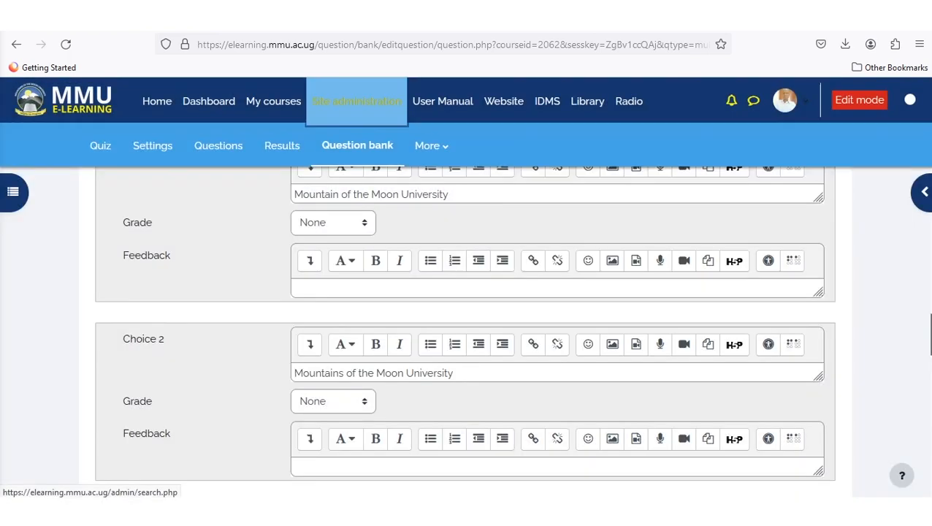
- Set the grade of Choice 2 to 100%
left_click(333, 401)
left_click(310, 108)
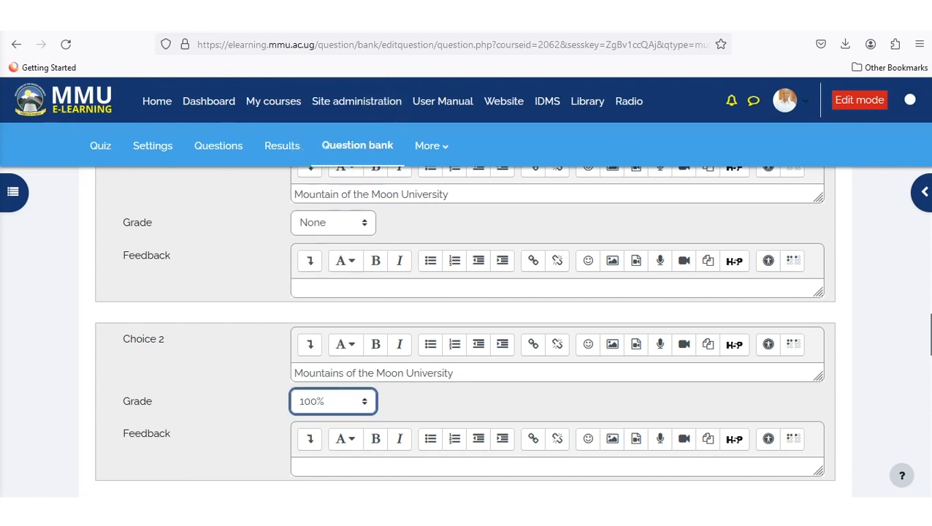
- Enter "Mountains of the Moon Universty" as the text of Choice 3 and save the question
scroll(464, 329, "down", 2)
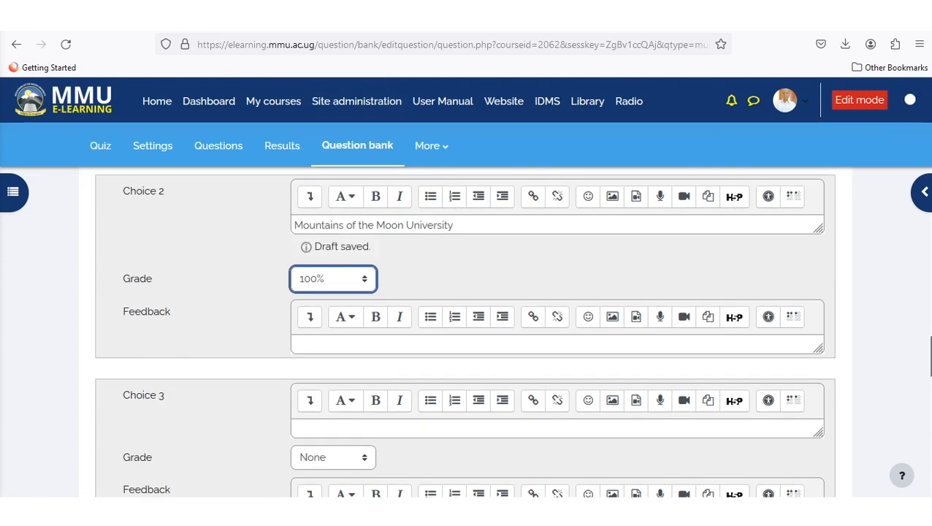
left_click(314, 429)
type("M")
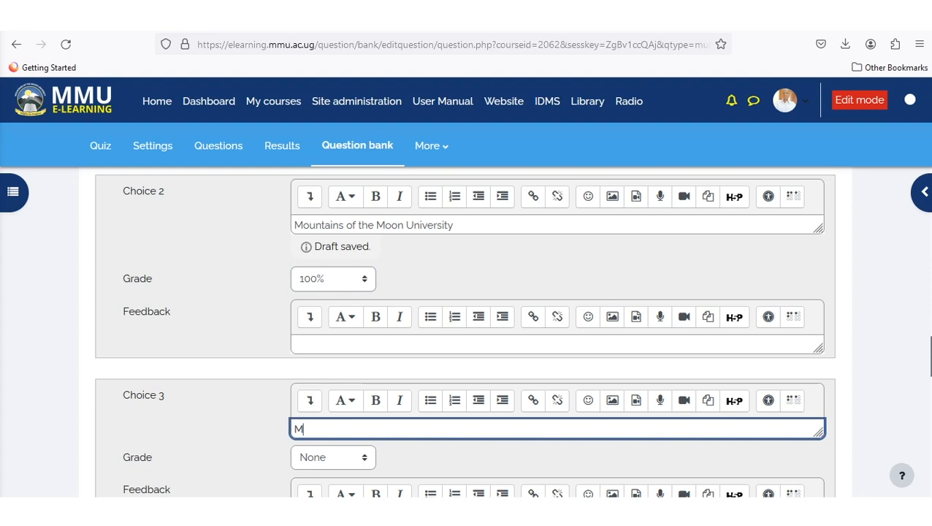
type("ountains of ")
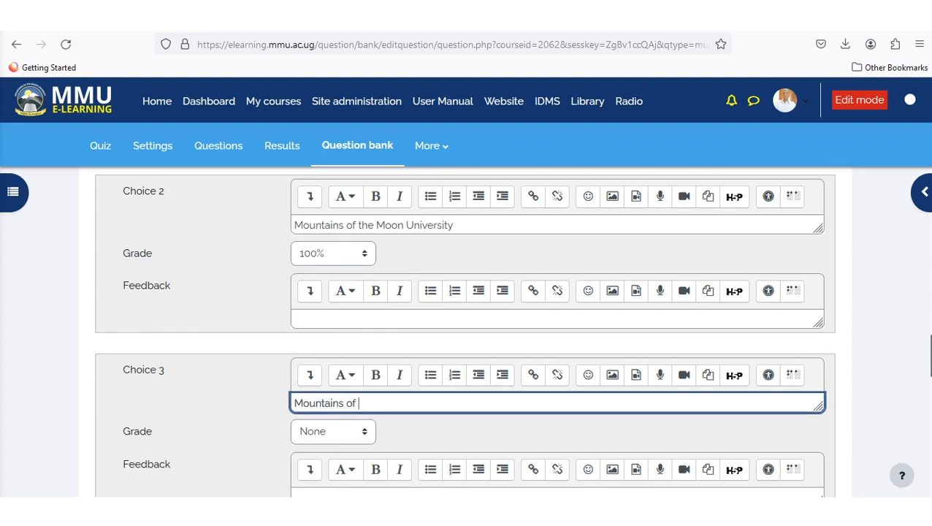
type("the Moon Unive")
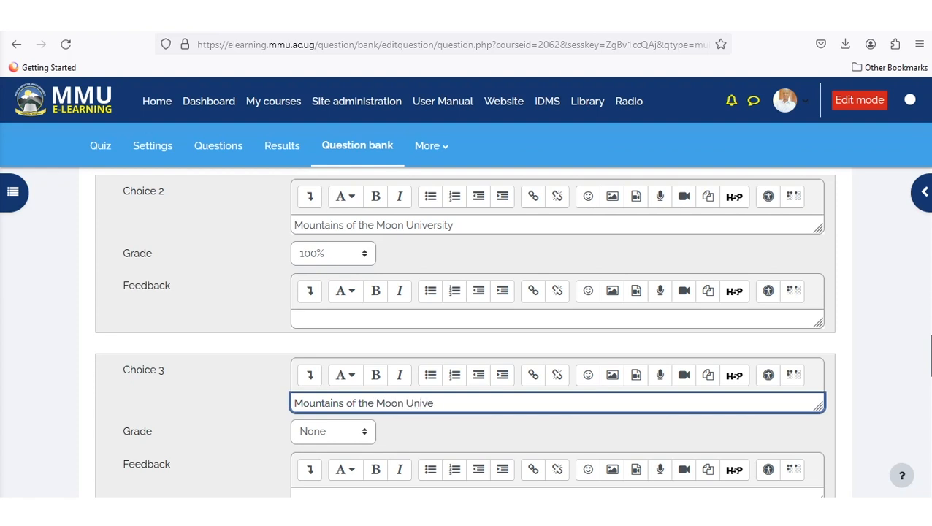
type("rsty")
scroll(464, 328, "down", 15)
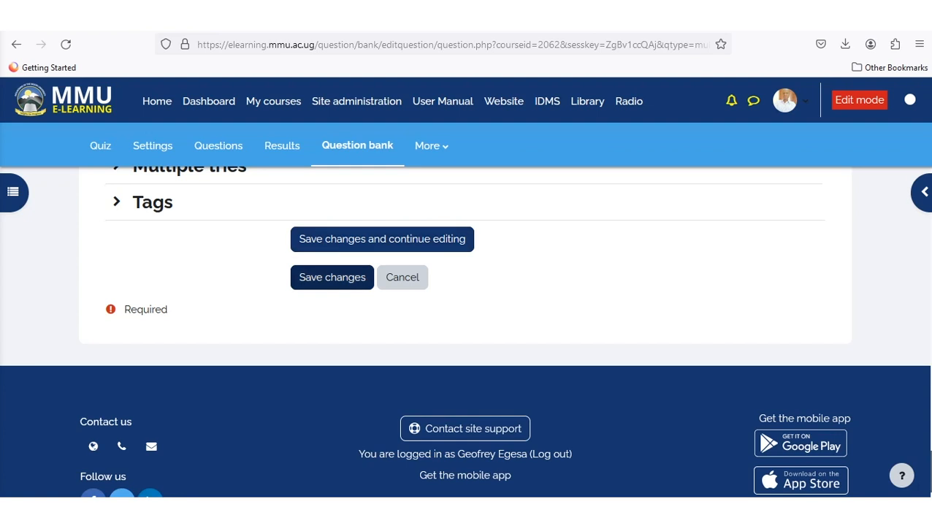
left_click(333, 277)
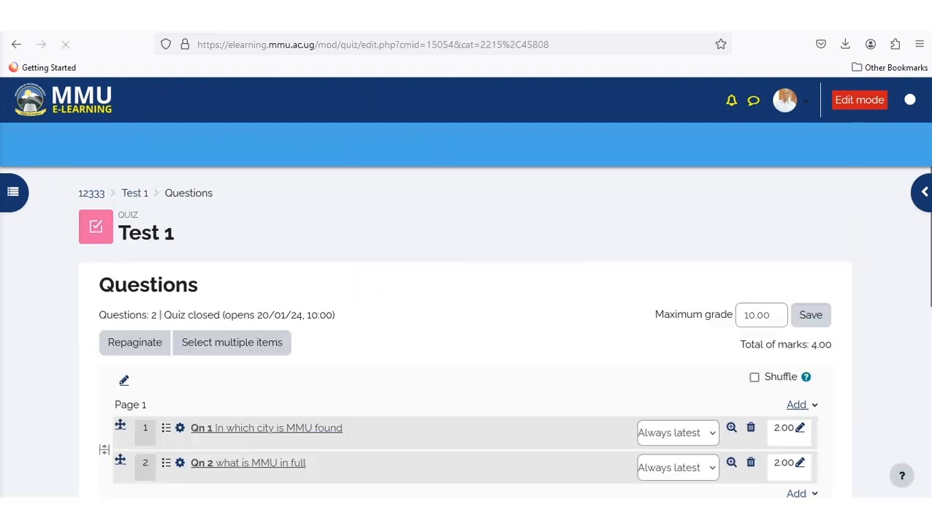
- Save the quiz's maximum grade of 10.00 and turn on shuffling of its questions
scroll(464, 329, "down", 4)
scroll(463, 329, "up", 2)
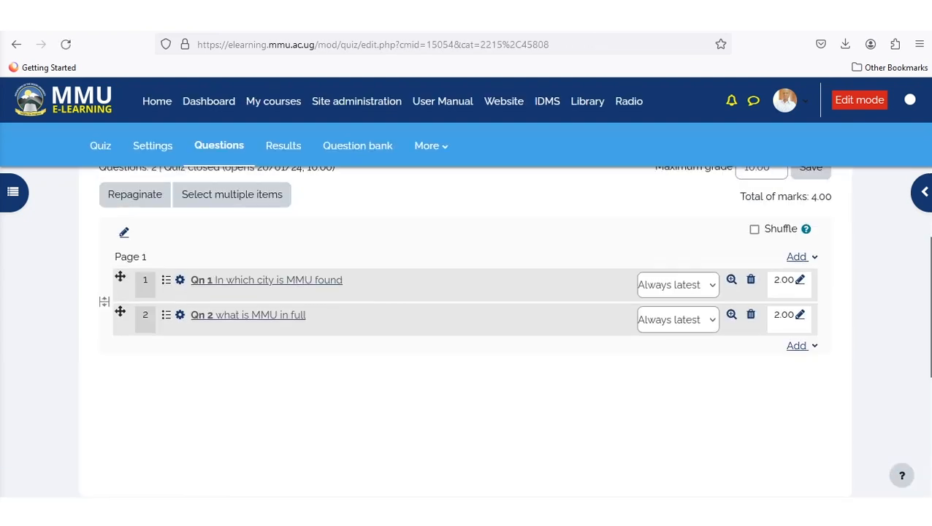
scroll(464, 329, "down", 2)
scroll(463, 328, "up", 1)
scroll(464, 328, "up", 2)
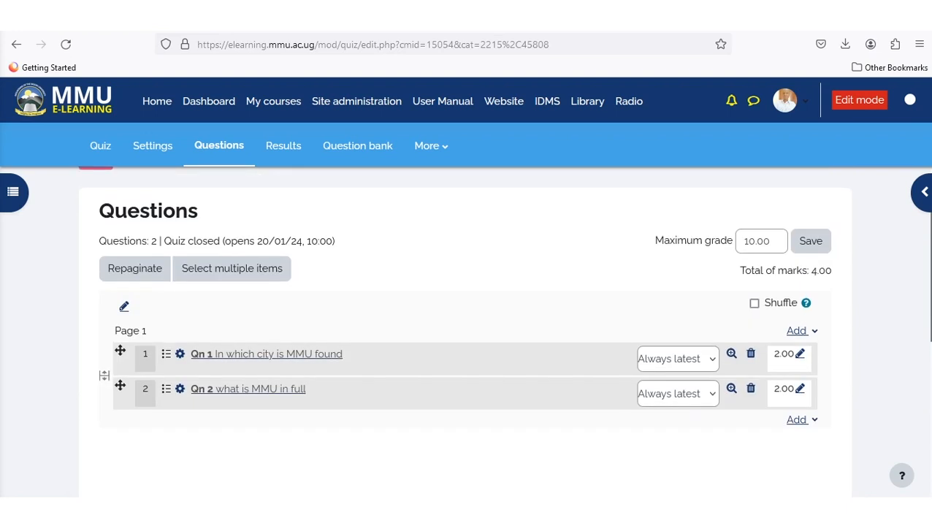
left_click(810, 241)
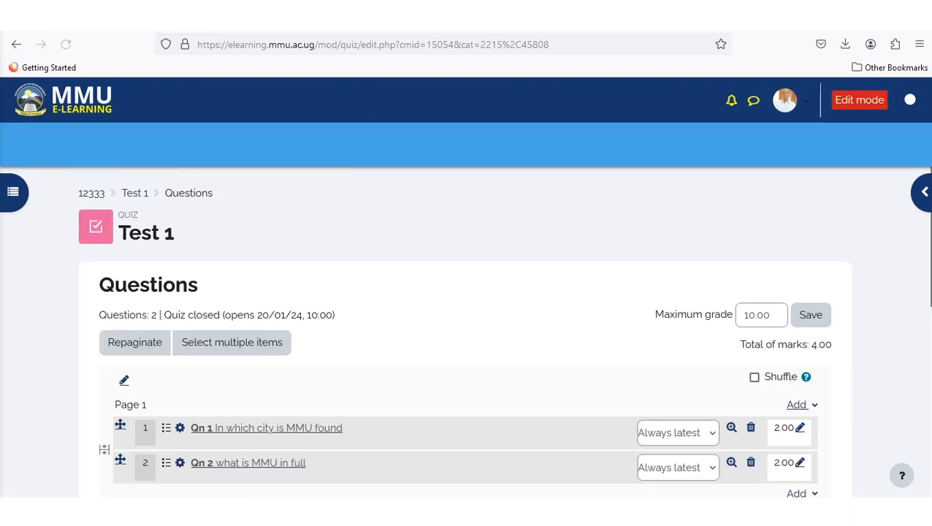
left_click(754, 377)
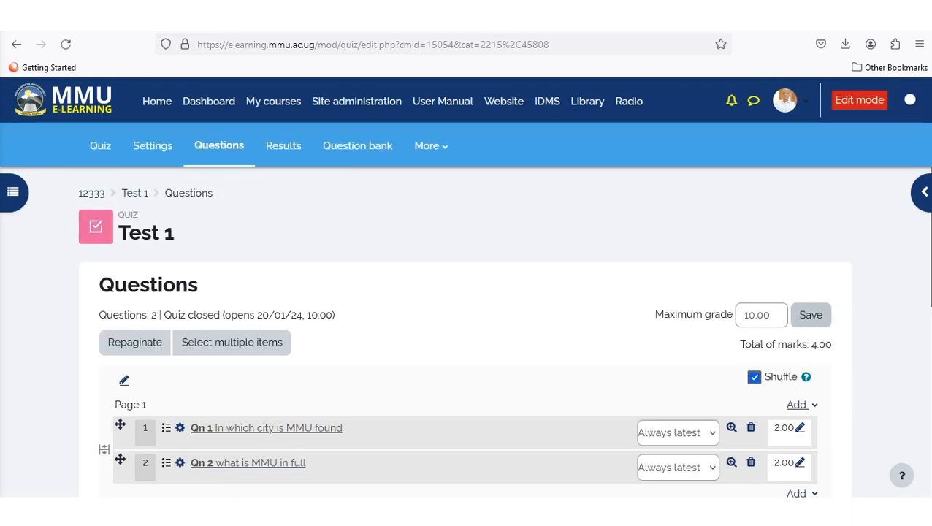
left_click(810, 315)
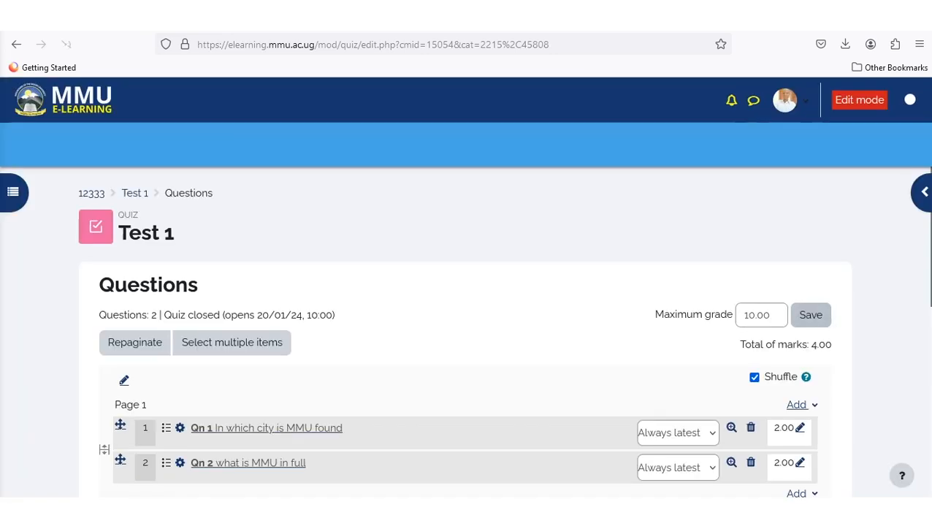
- Return to course 12333 and open the Test 1 quiz from its activity list
scroll(464, 329, "down", 2)
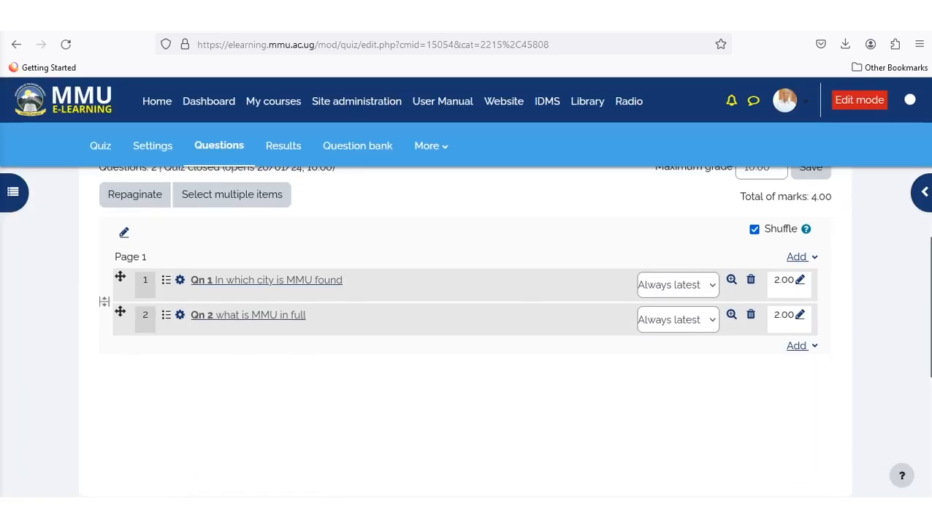
scroll(465, 329, "up", 2)
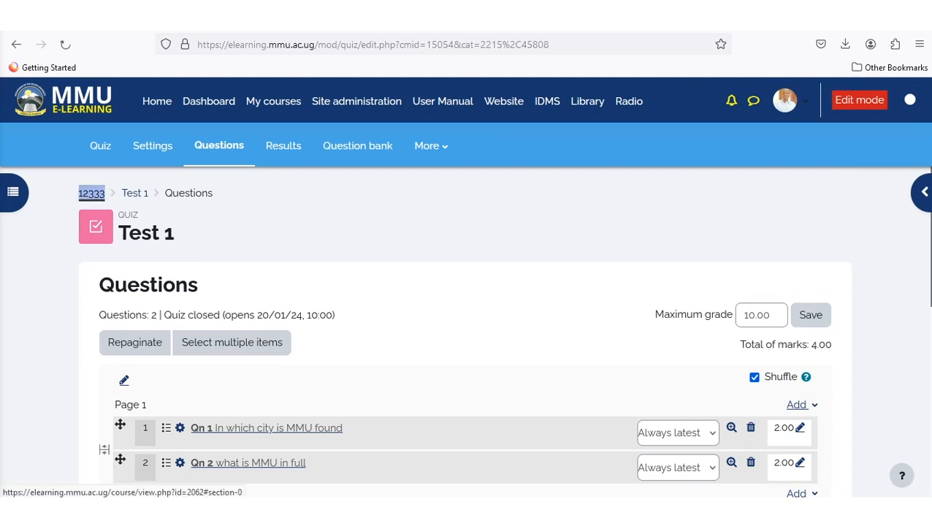
left_click(92, 193)
scroll(465, 328, "down", 3)
scroll(464, 328, "down", 10)
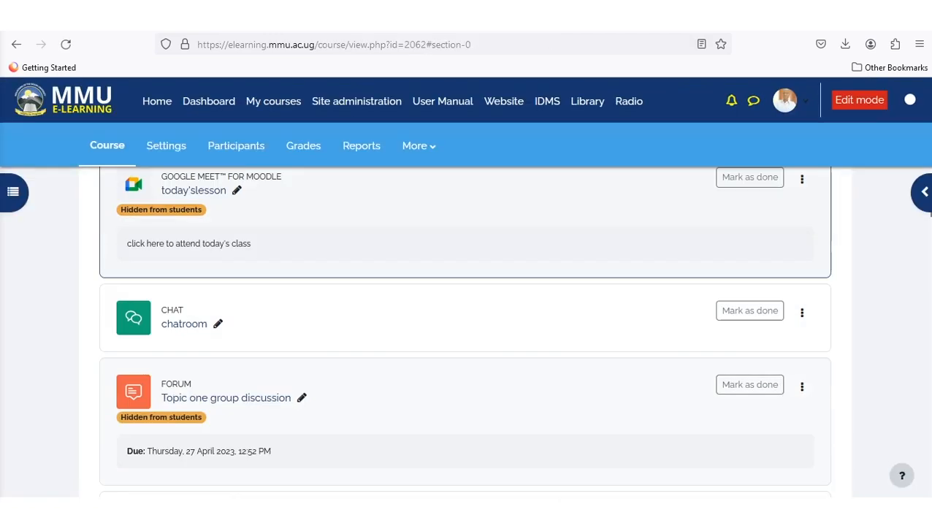
scroll(174, 326, "down", 2)
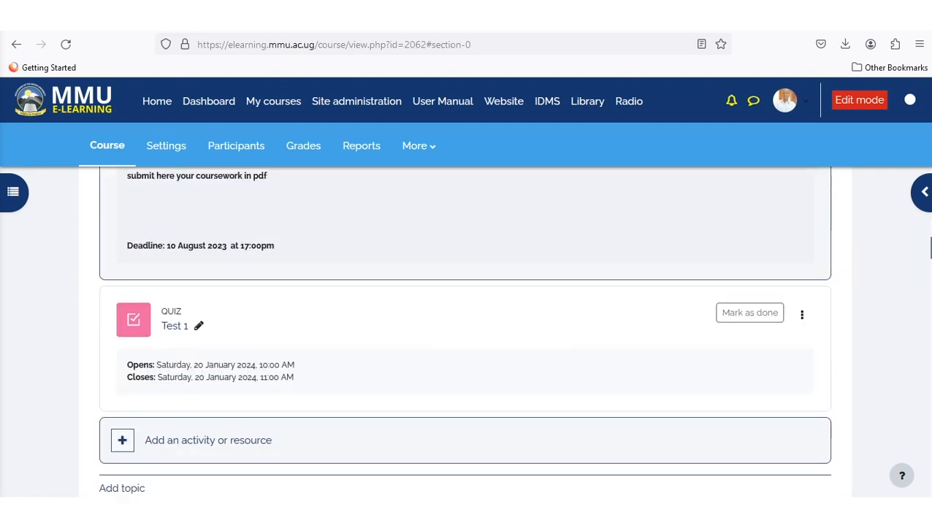
left_click(175, 325)
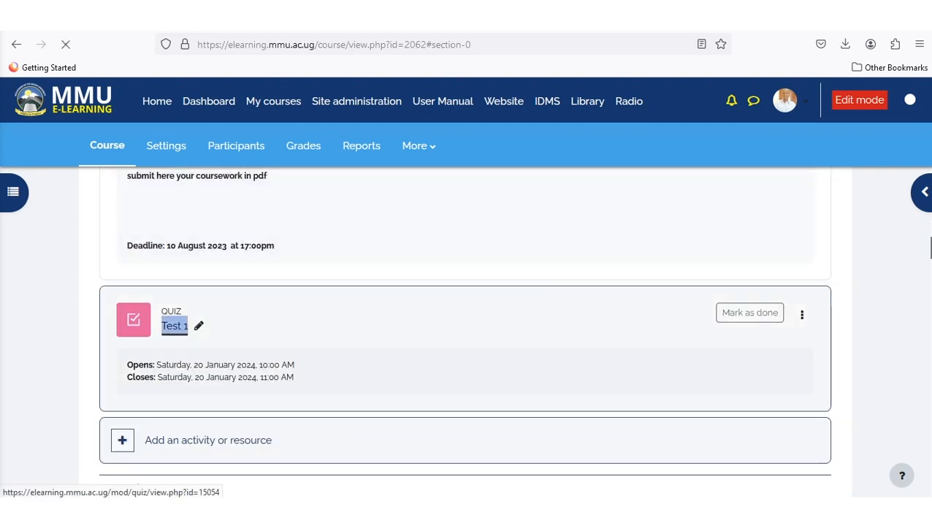
- Start a timed preview attempt of the Test 1 quiz
scroll(464, 328, "down", 2)
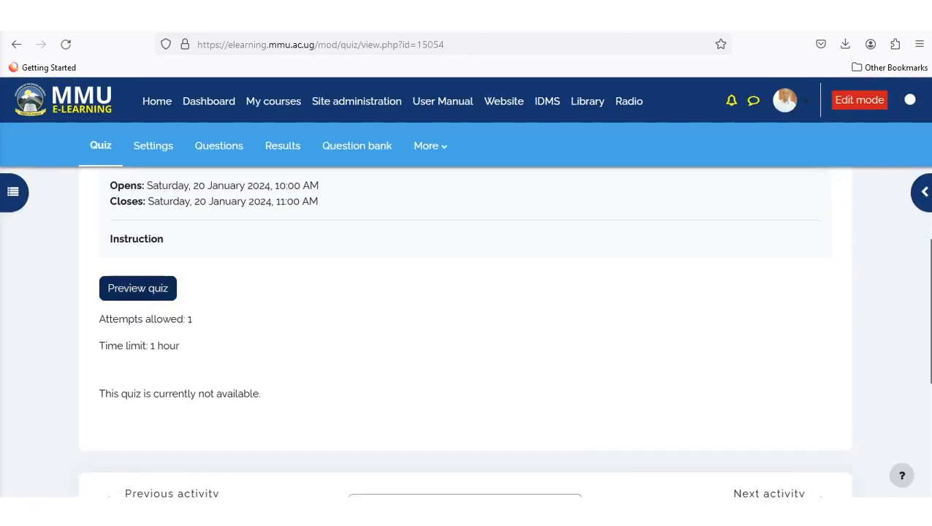
left_click(137, 287)
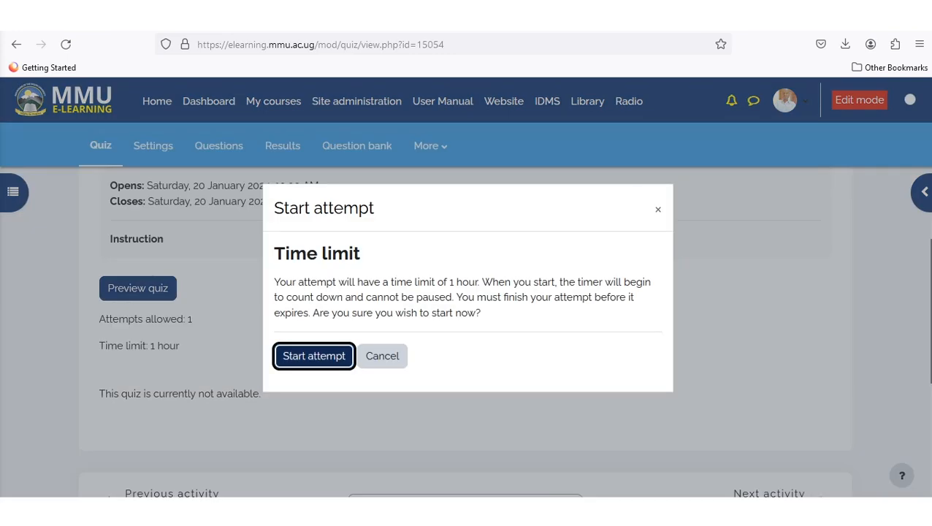
left_click(314, 355)
- Answer Question 1 with "Kampala" and Question 2 with "Mountain of the Moon University"
scroll(356, 333, "down", 3)
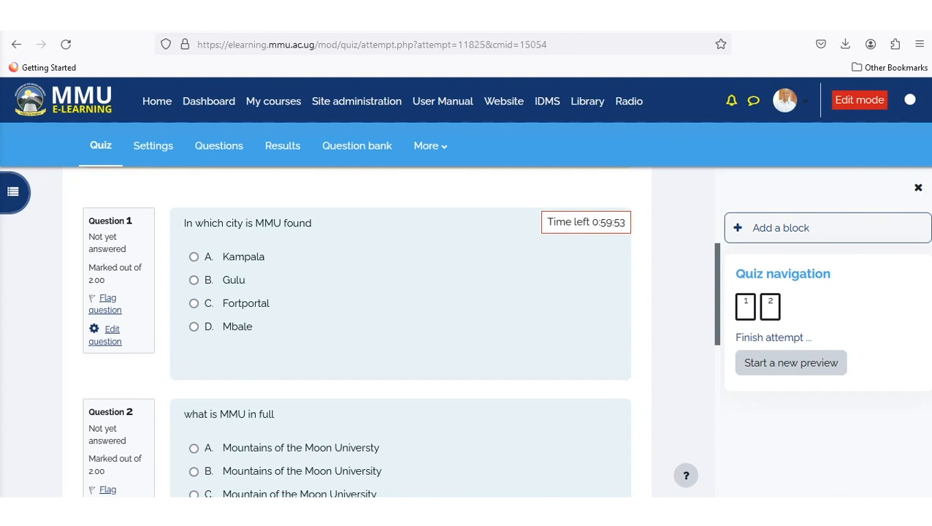
left_click(193, 257)
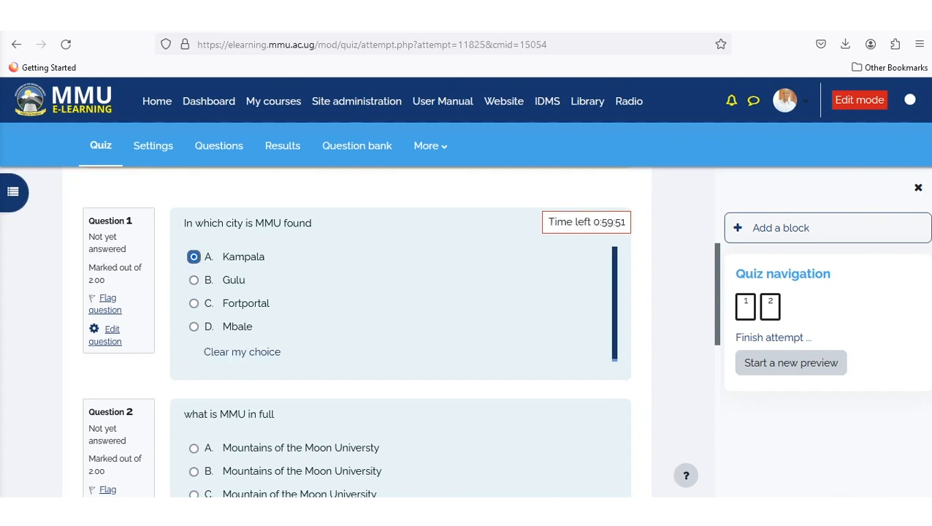
scroll(400, 329, "down", 3)
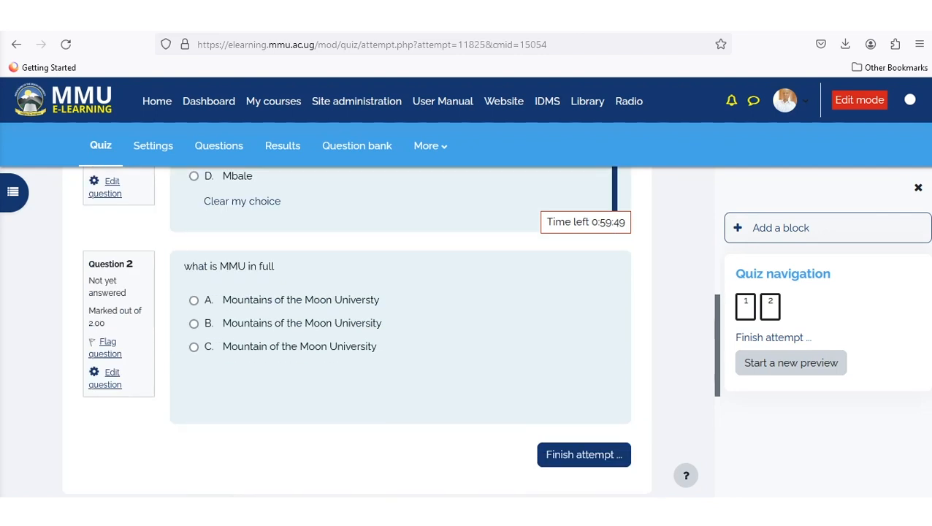
left_click(194, 347)
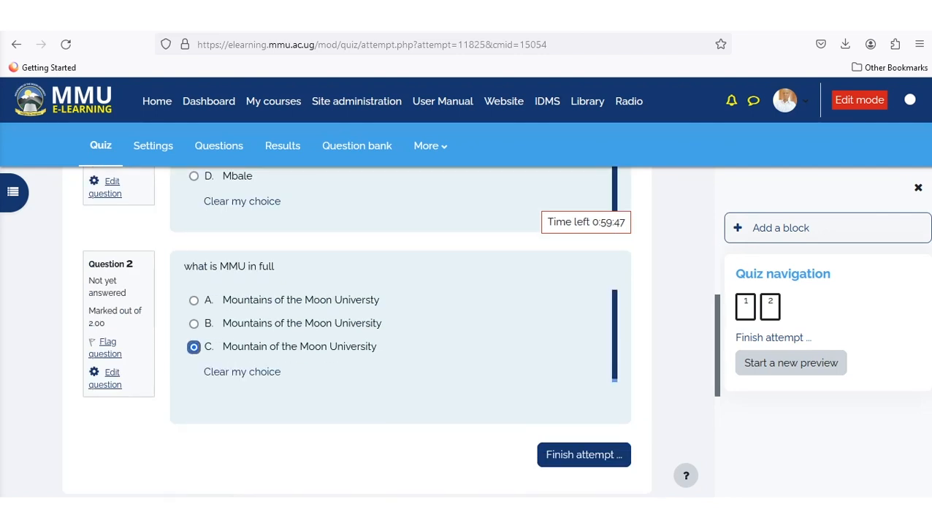
- Finish the preview attempt and submit all answers, confirming the submission
left_click(584, 454)
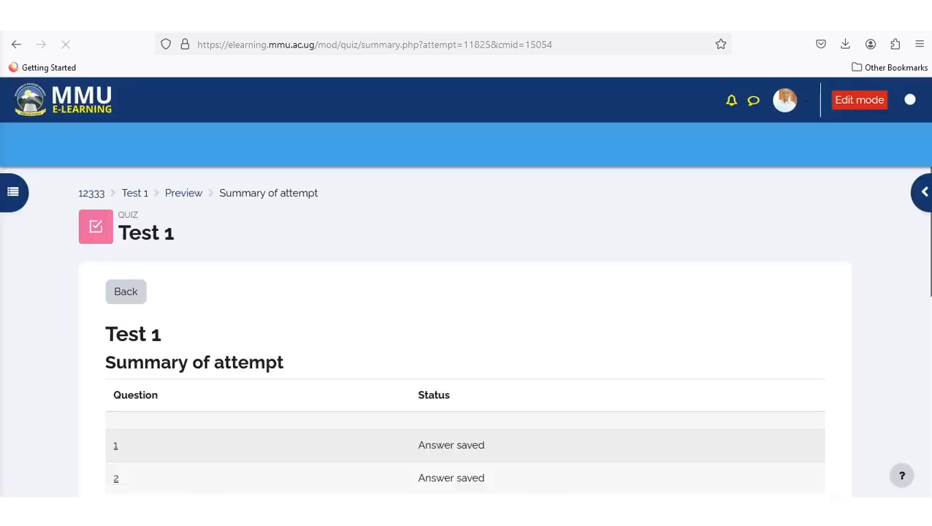
scroll(466, 329, "down", 5)
left_click(465, 262)
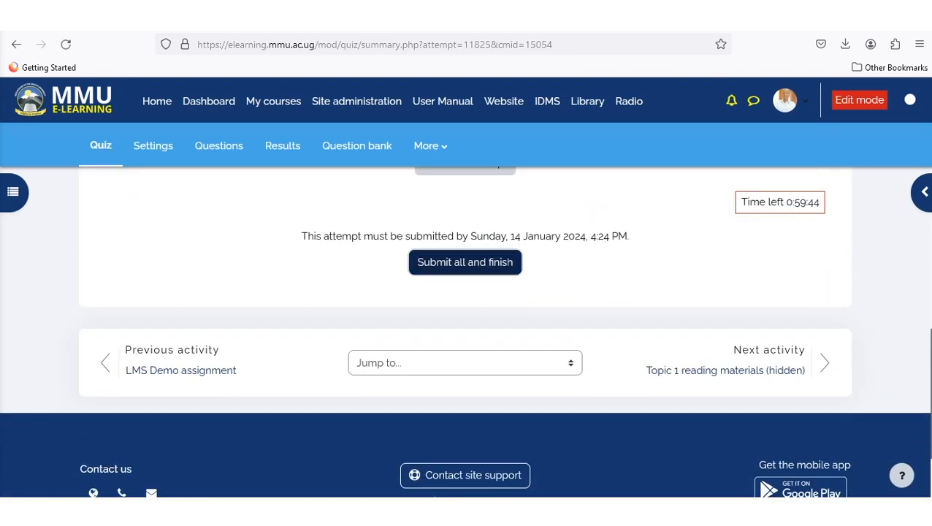
left_click(434, 381)
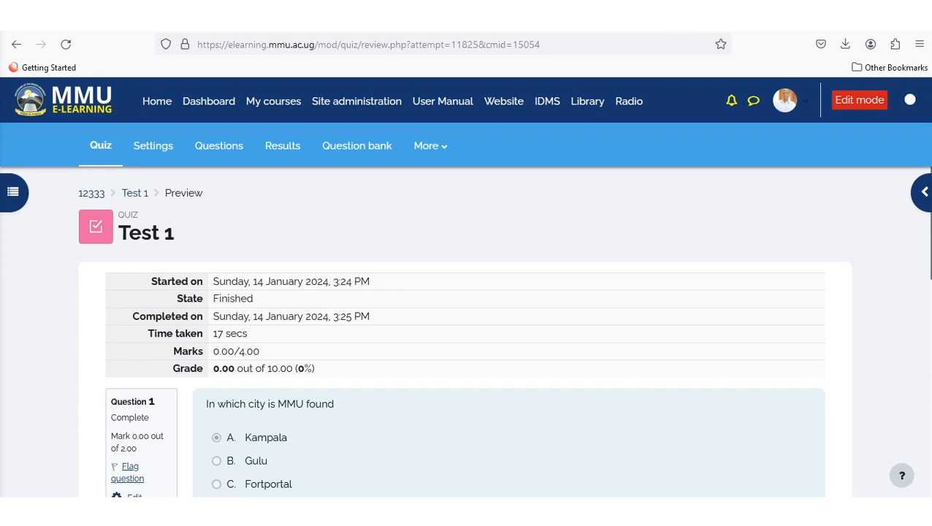
- Review the submitted attempt's marks, grade and chosen answers for both questions
scroll(465, 328, "down", 3)
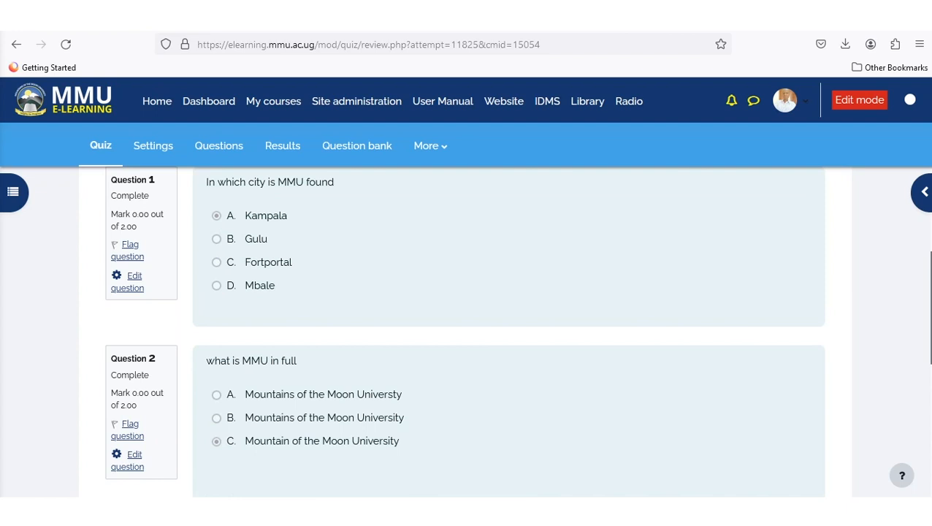
scroll(465, 329, "up", 2)
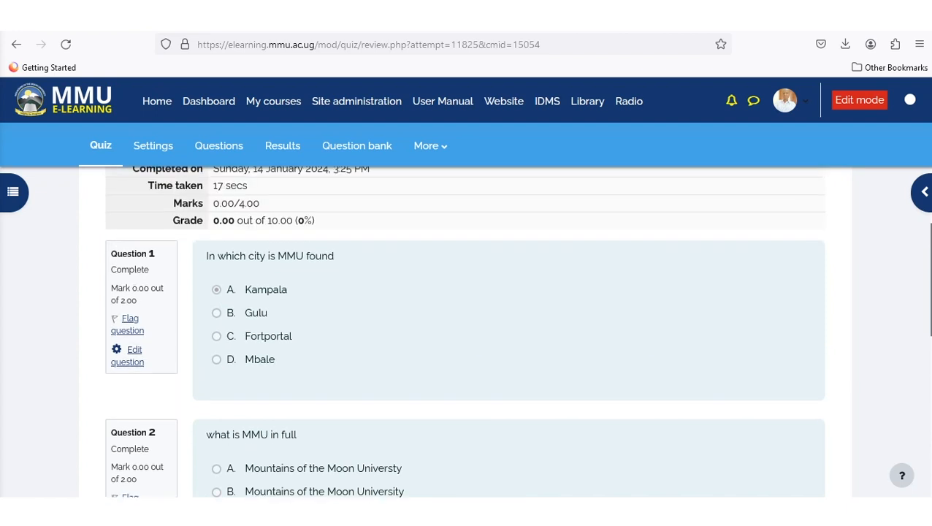
scroll(465, 328, "down", 5)
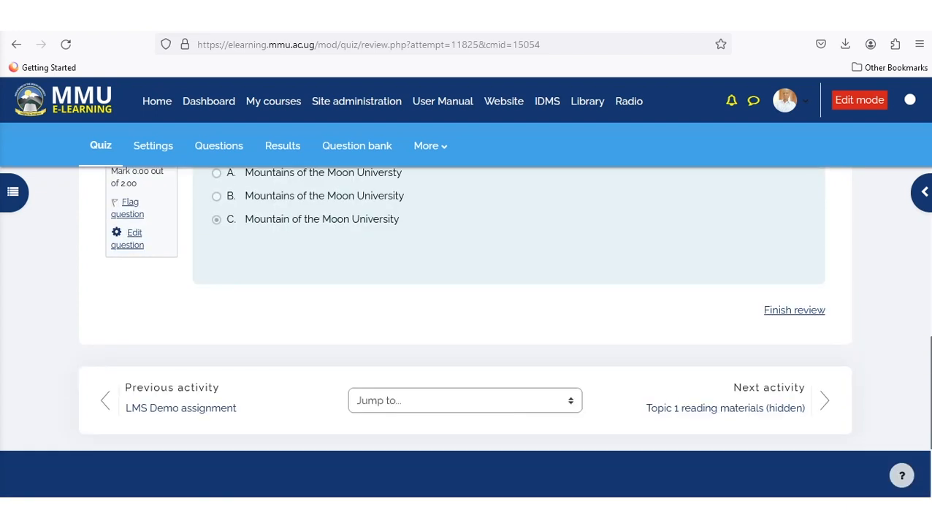
scroll(465, 329, "up", 5)
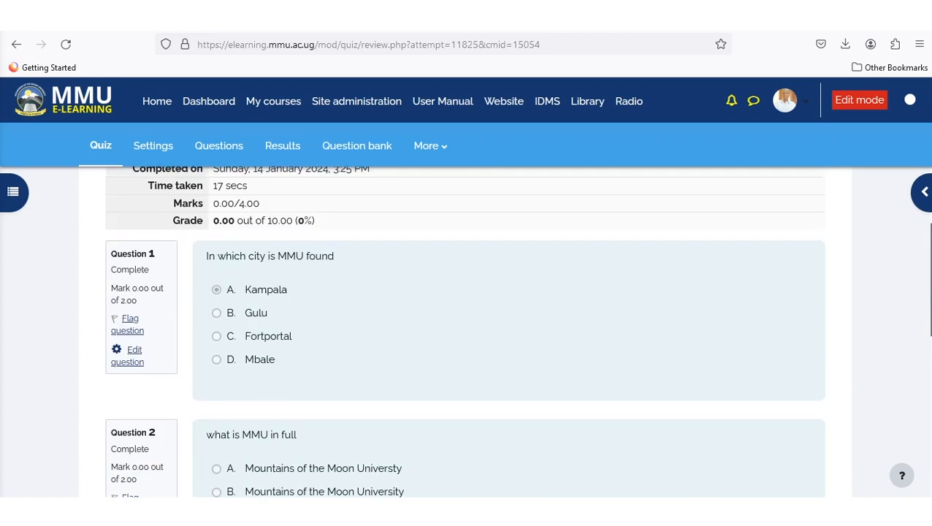
scroll(466, 329, "up", 3)
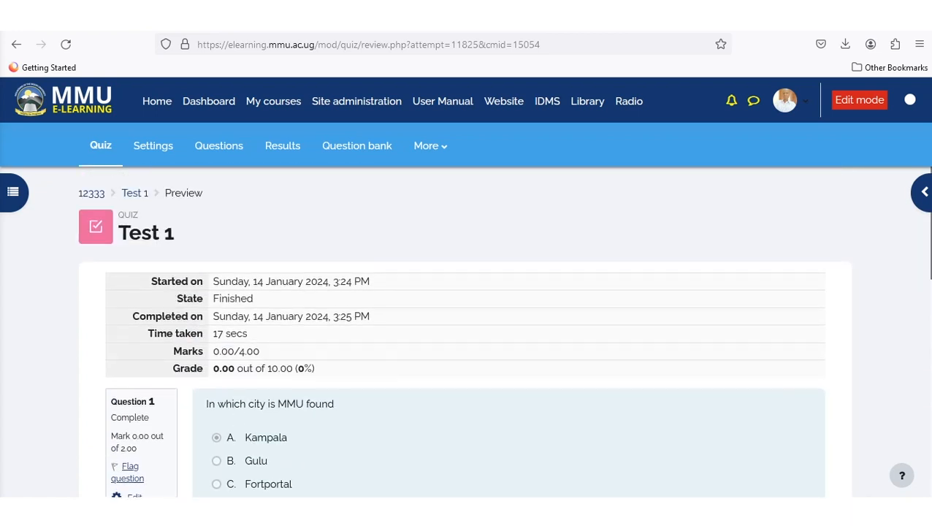